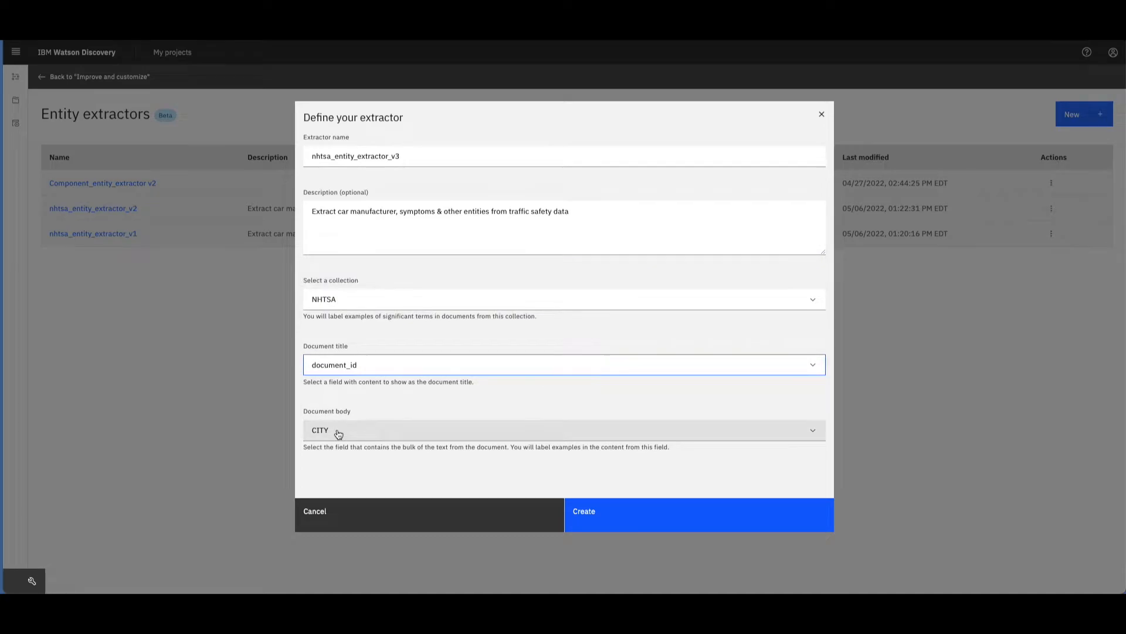
- Set the document body field to DESCRIPTION and create the nhtsa_entity_extractor_v3 extractor
left_click(377, 455)
left_click(651, 521)
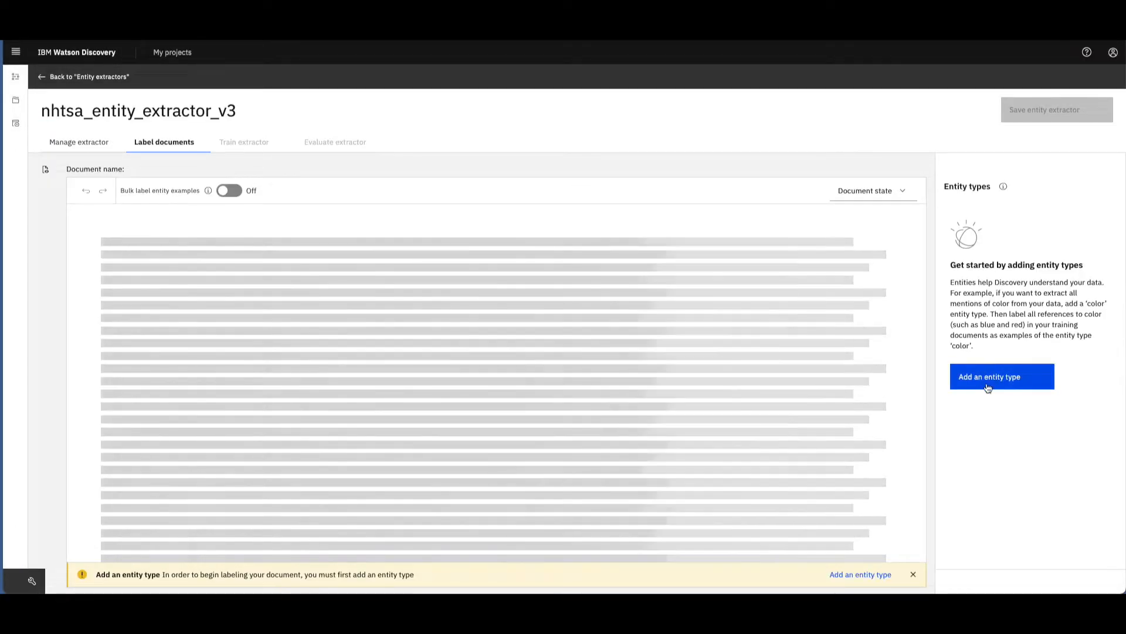
- Add a first entity type named Manufacturer to the extractor
left_click(988, 376)
type("Manufacturer")
left_click(606, 470)
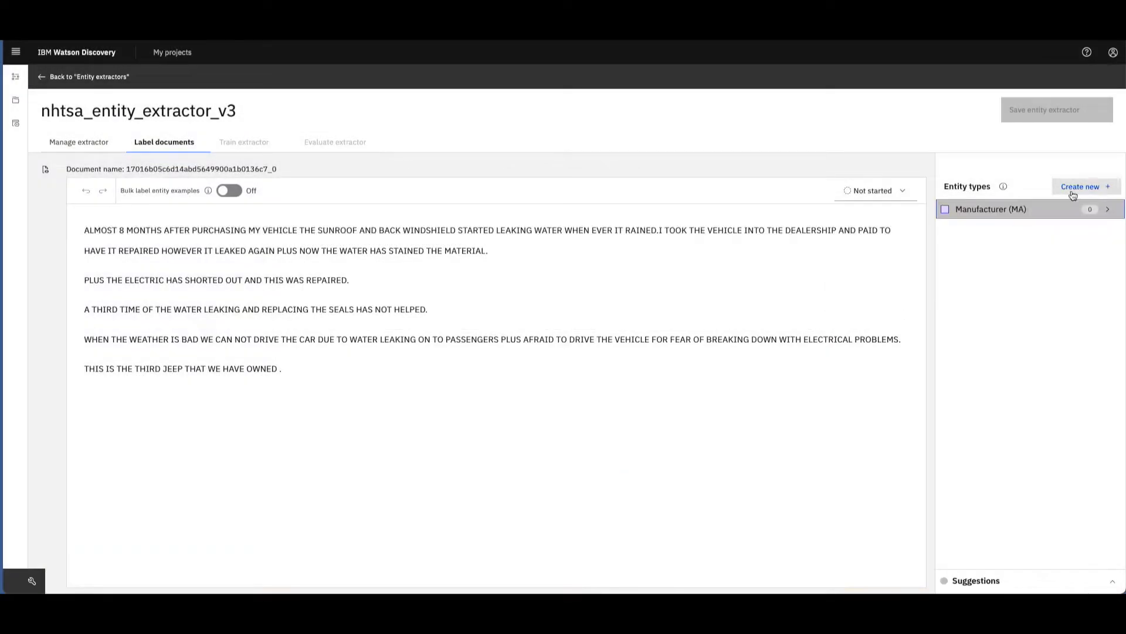
- Create an entity type named Car Model with the label color #d9fbfb
left_click(1079, 187)
left_click(394, 387)
left_click(322, 232)
type("Car M")
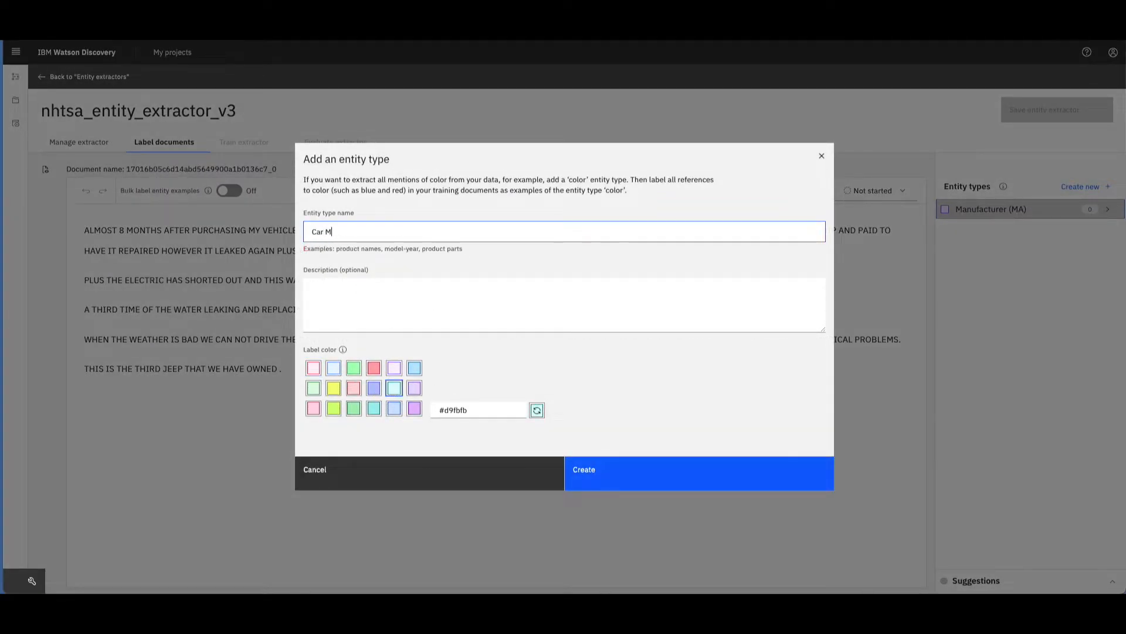
left_click(606, 470)
- Create a Mileage entity type with a green label color and a Symptom entity type with a red one
left_click(1081, 187)
type("Mileage")
left_click(354, 368)
left_click(636, 470)
left_click(1080, 187)
type("Symptom")
left_click(373, 369)
left_click(641, 472)
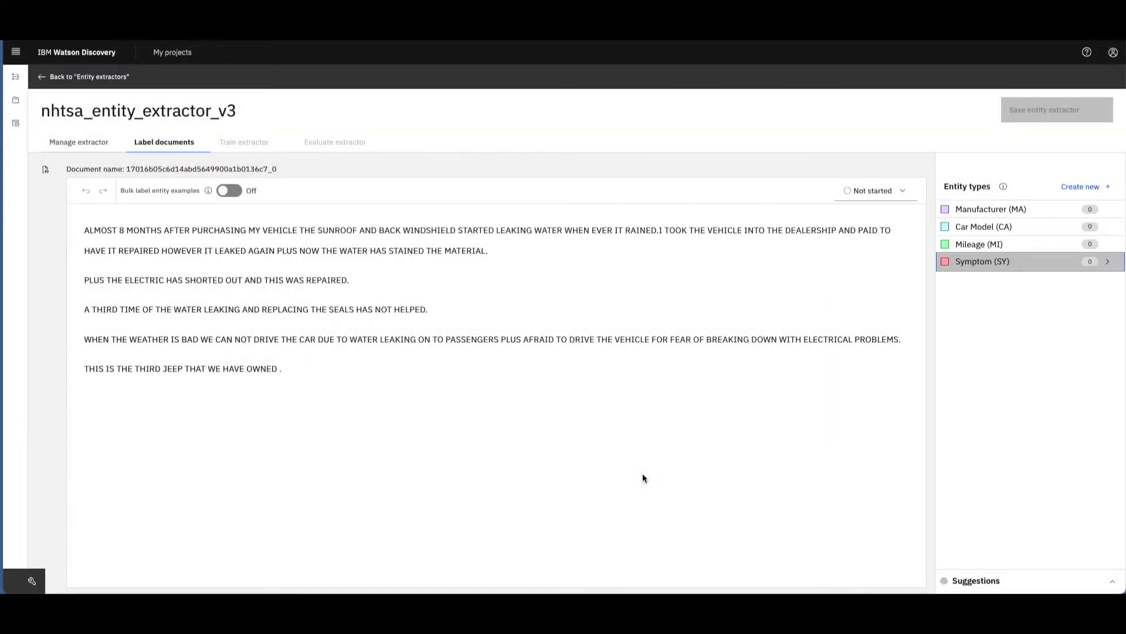
- Label LEAKING in the document's first sentence as a Symptom example and enable bulk labeling for that example
left_click(508, 229)
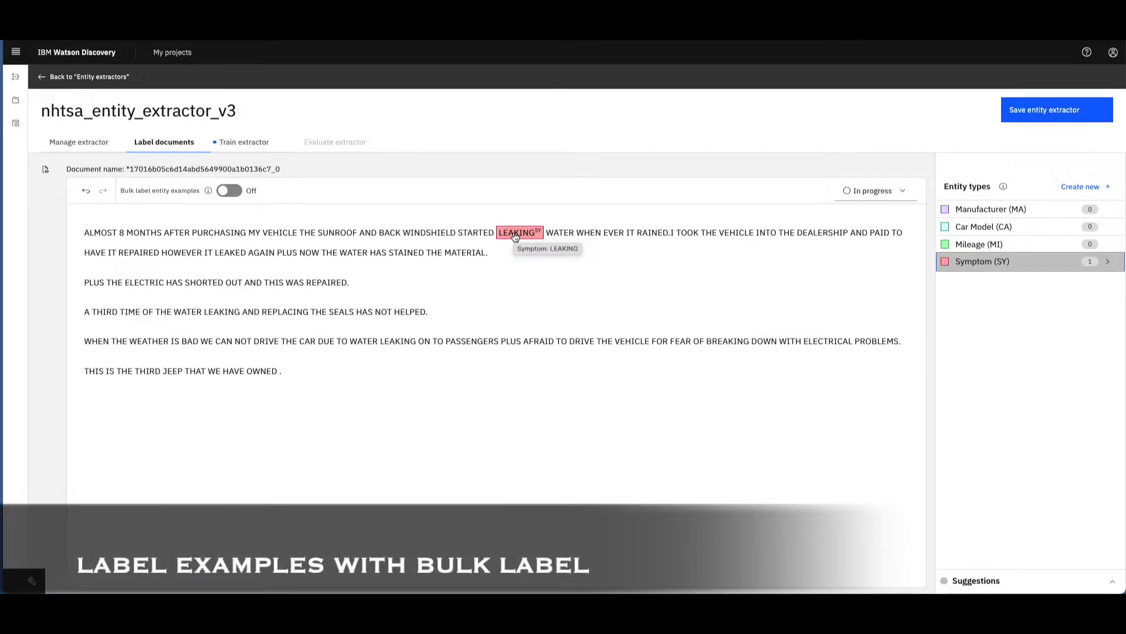
left_click(1108, 262)
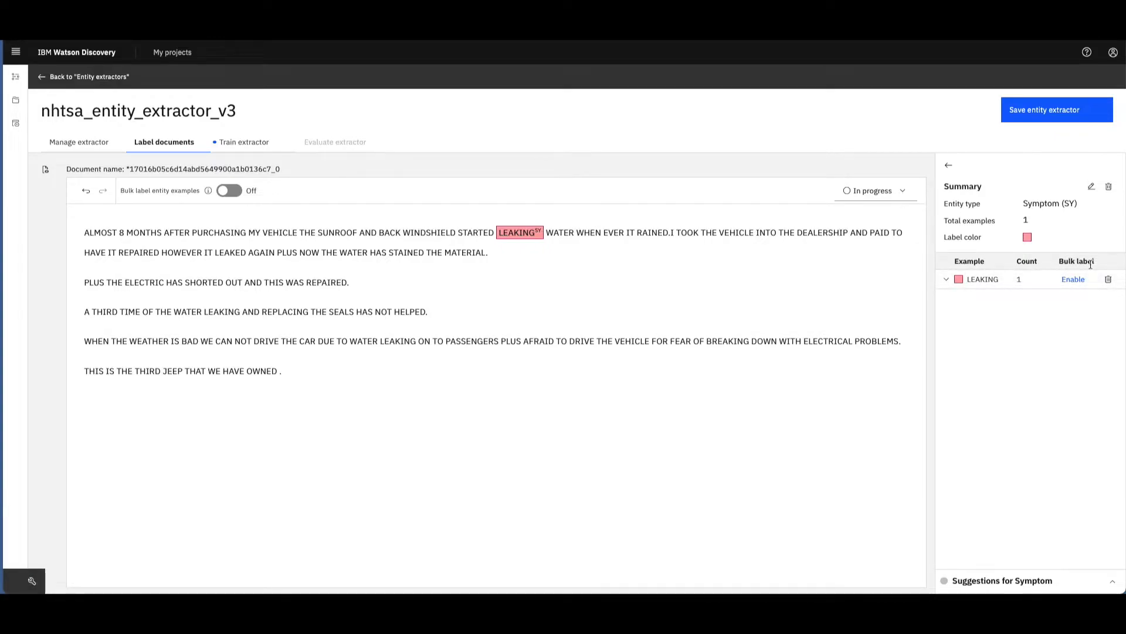
left_click(1071, 280)
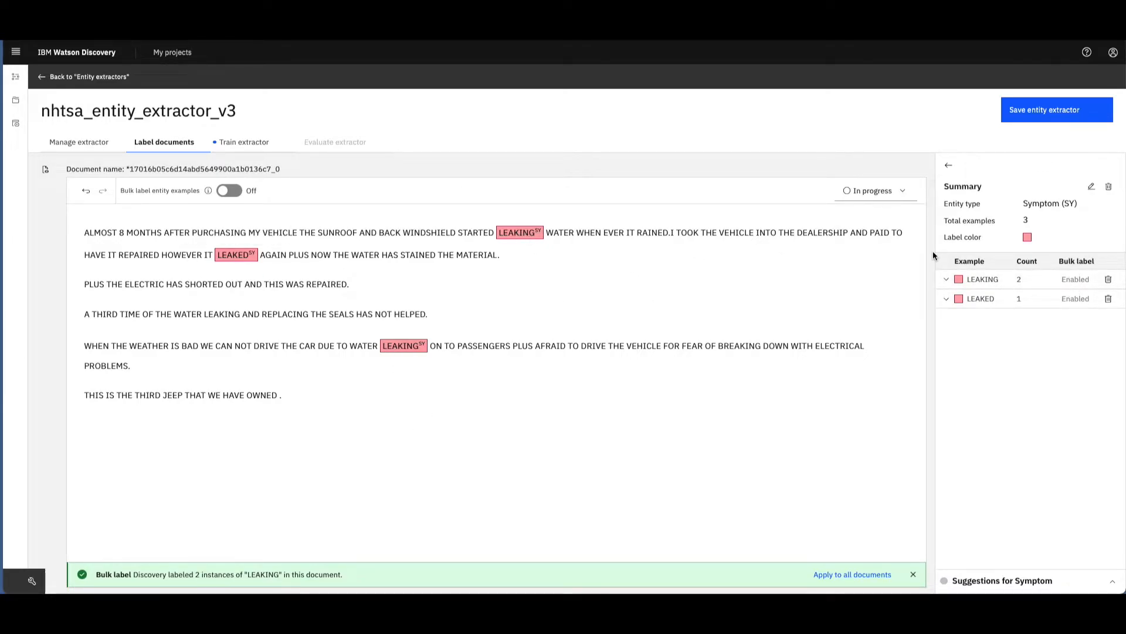
left_click(947, 166)
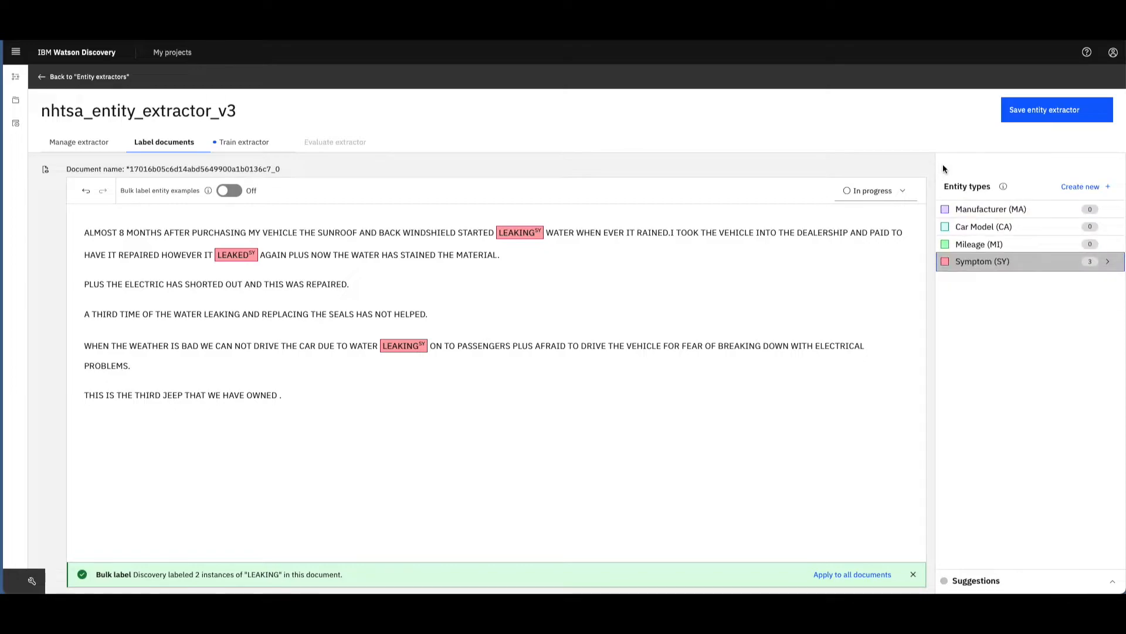
- Turn on bulk labeling, label LEAKING in the "A THIRD TIME" sentence as Symptom, and apply it to all documents
left_click(238, 191)
double_click(222, 313)
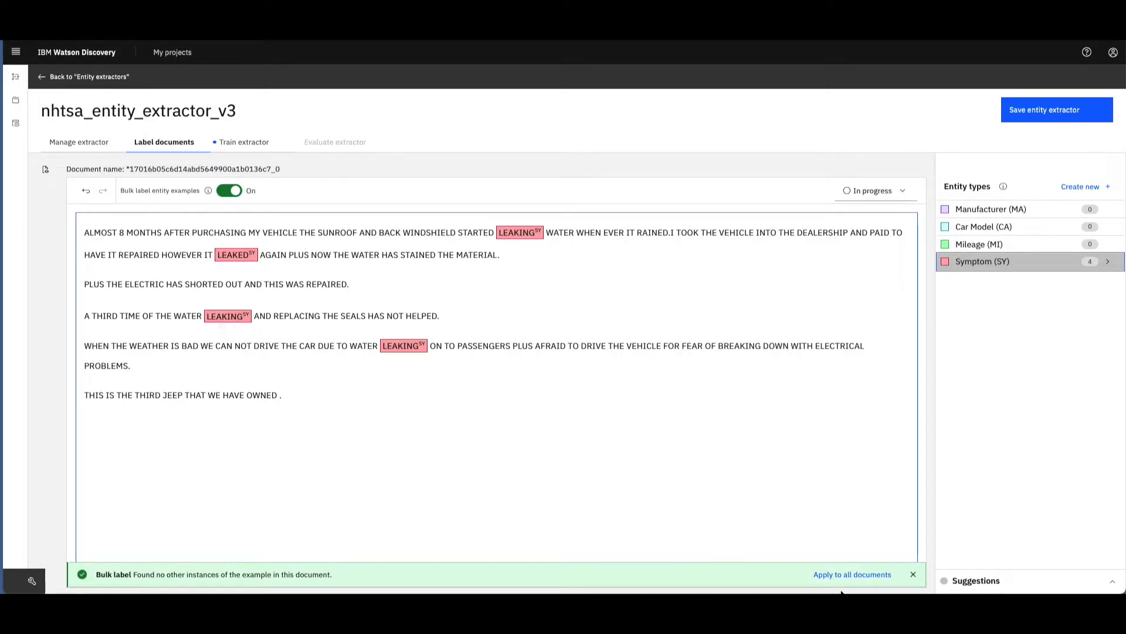
left_click(854, 577)
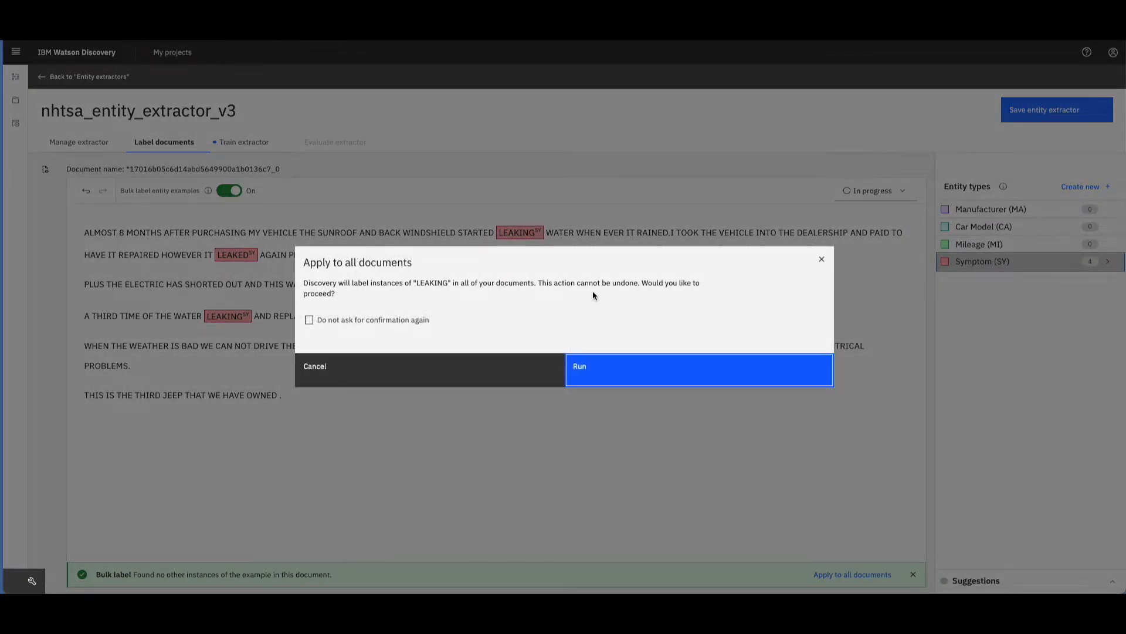
left_click(624, 372)
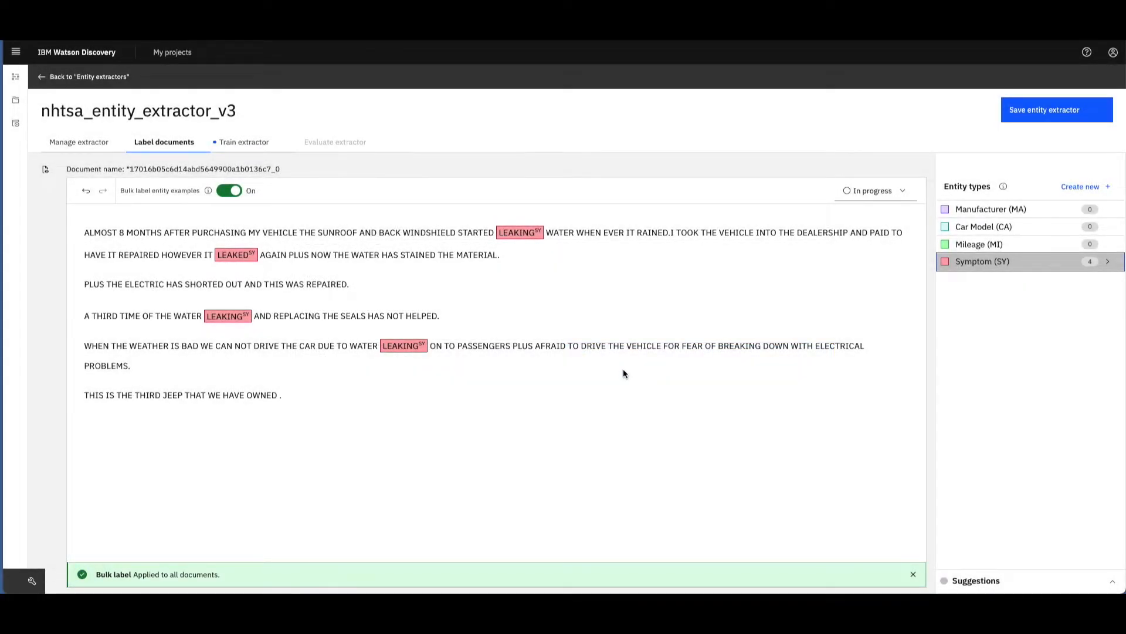
- Label JEEP as a Manufacturer example across all documents and mark the current document as Complete
left_click(990, 208)
left_click(166, 400)
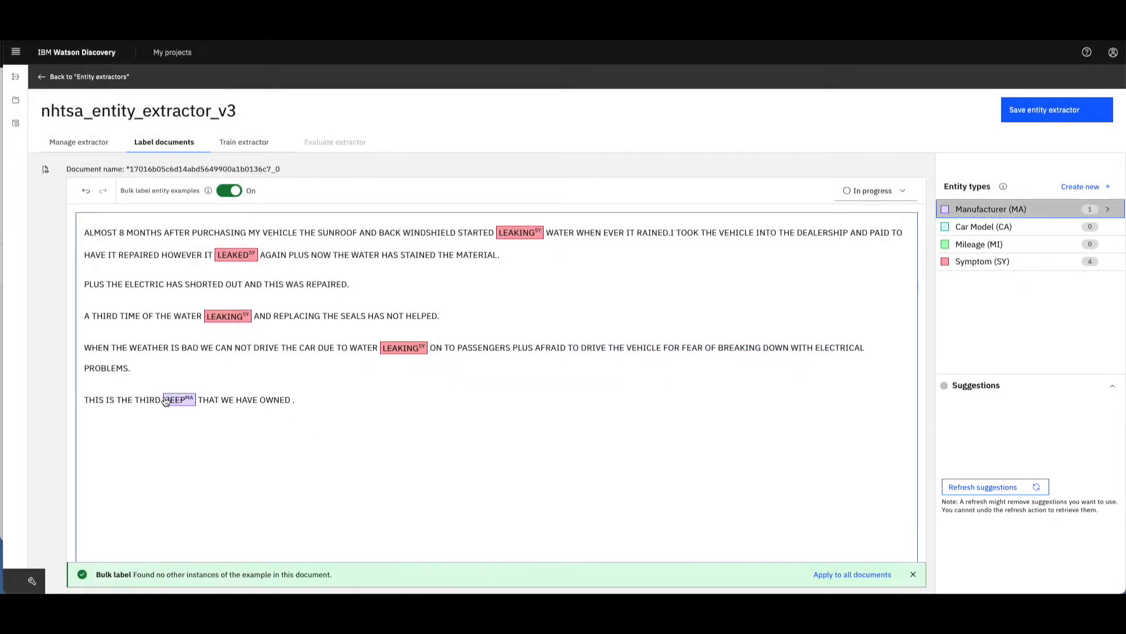
left_click(848, 573)
left_click(600, 363)
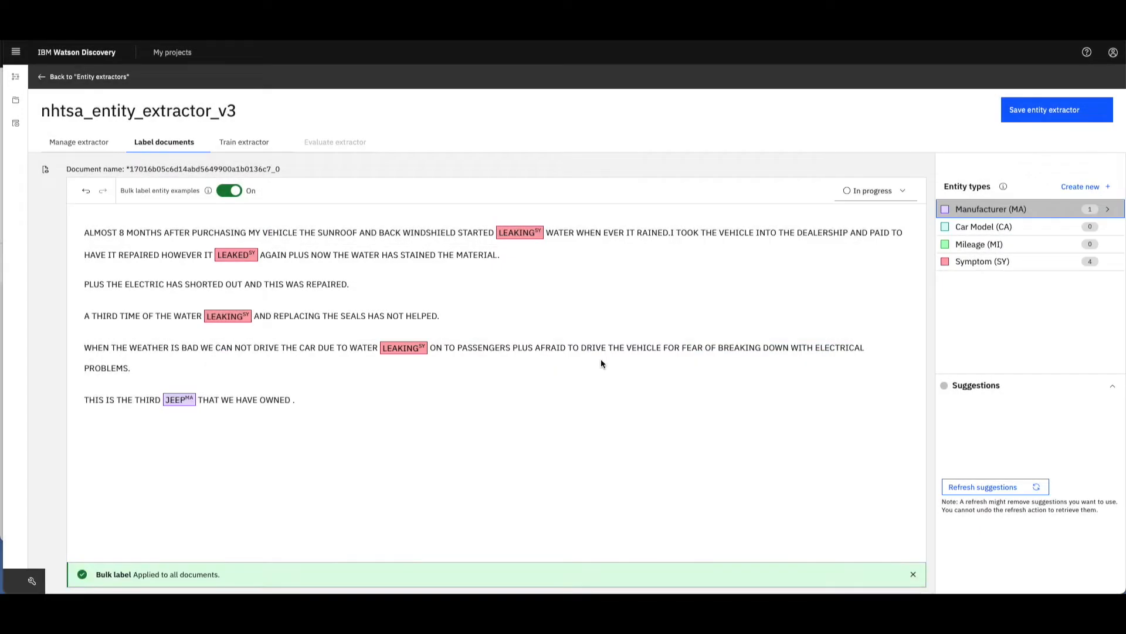
left_click(857, 191)
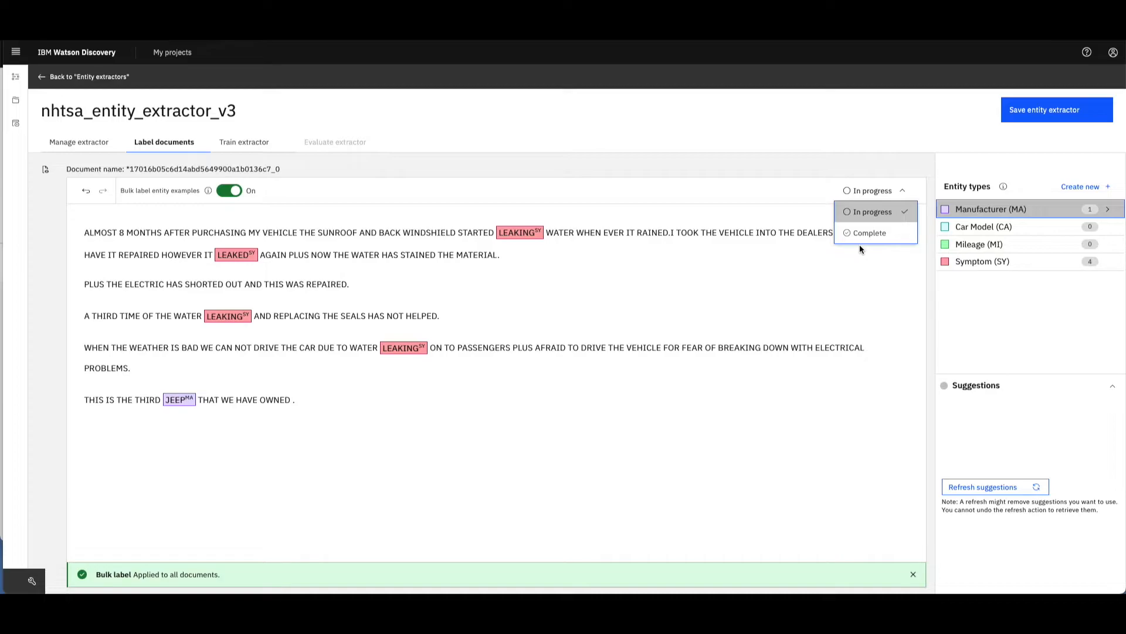
left_click(860, 241)
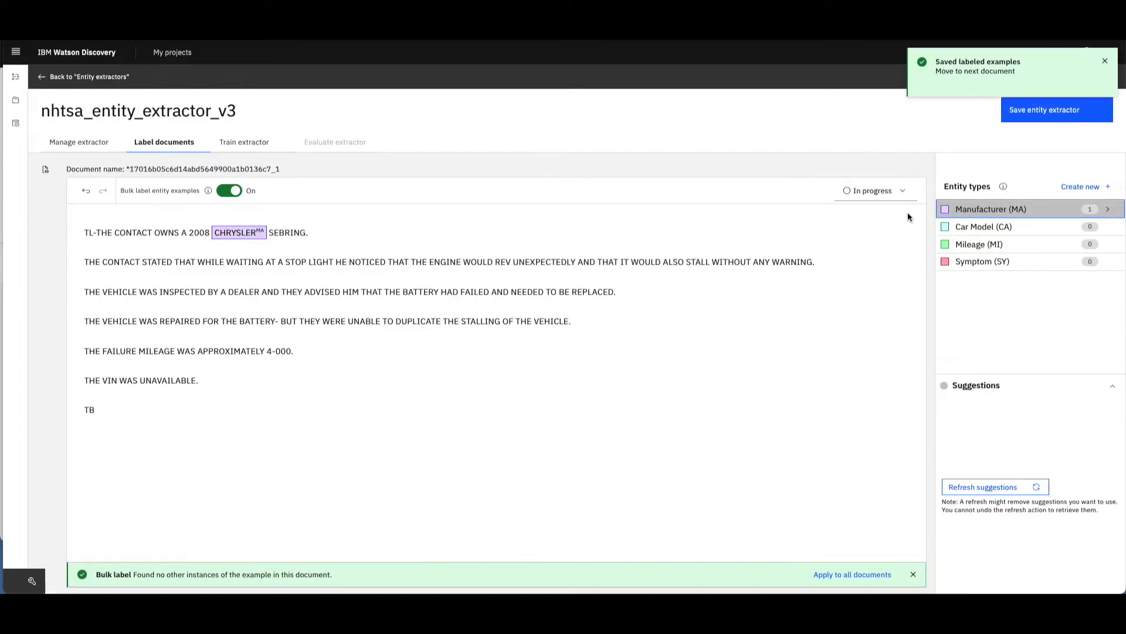
- Label SEBRING as a Car Model example and turn off bulk labeling
left_click(950, 227)
left_click(288, 233)
left_click(229, 190)
- Label STALL, FAILED and STALLING in the Chrysler document as Symptom examples
left_click(950, 262)
left_click(699, 263)
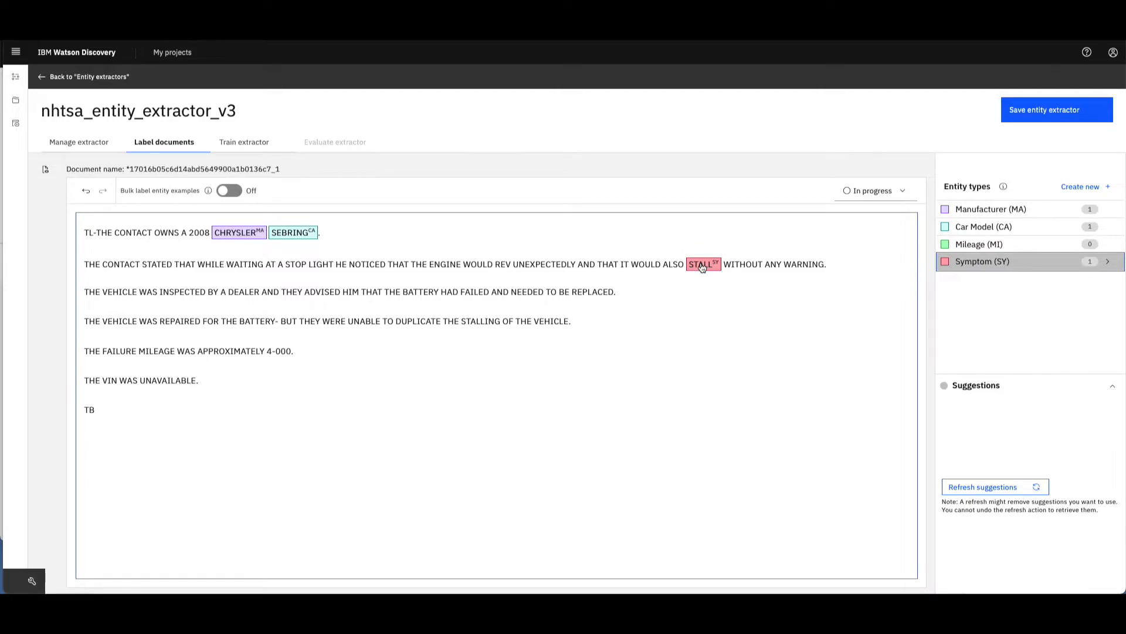
left_click(1108, 262)
left_click(471, 295)
left_click(482, 326)
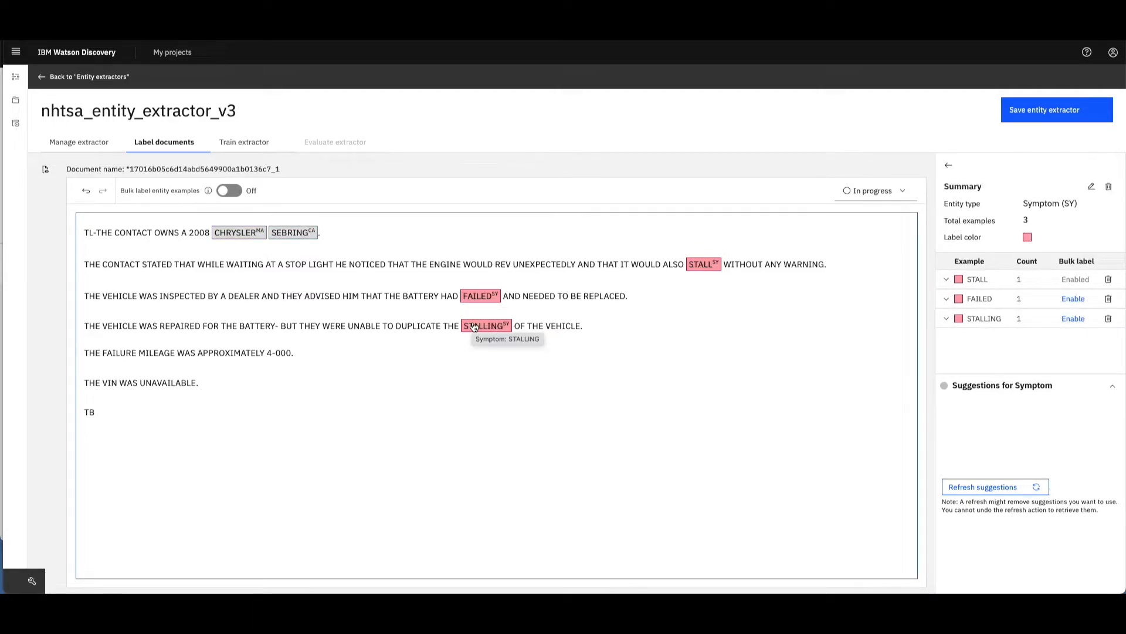
- Label 4-000 as a Mileage example and mark the Chrysler document as Complete
left_click(948, 165)
left_click(947, 245)
left_click(284, 356)
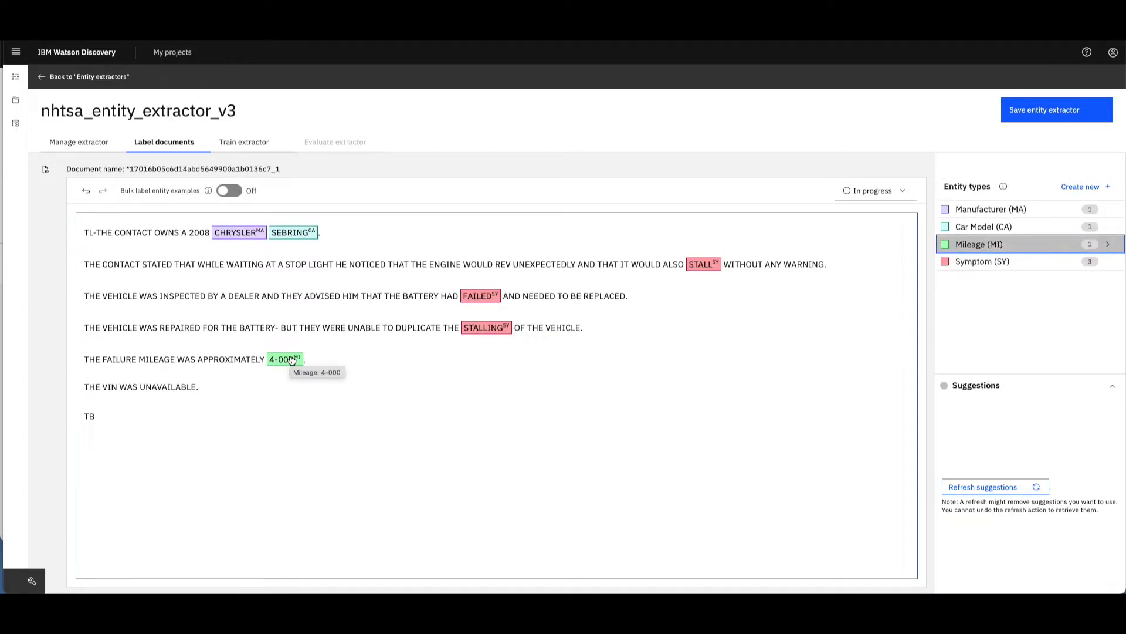
left_click(893, 194)
left_click(874, 233)
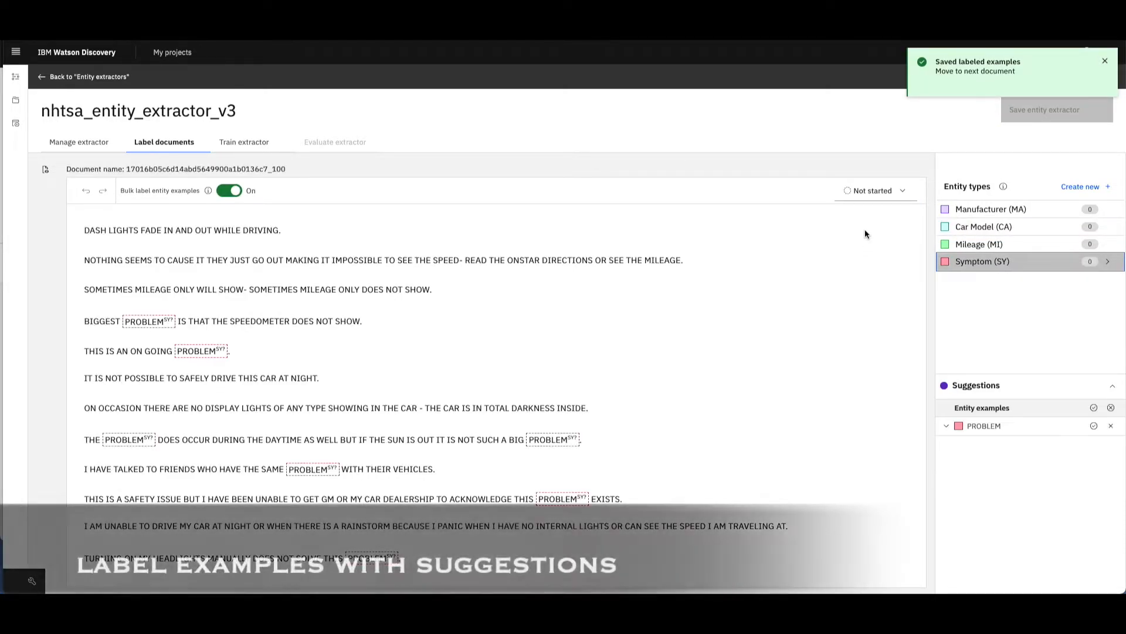
- Preview and accept all suggested PROBLEM examples for Symptom, and mark the dash lights document as Complete
left_click(947, 426)
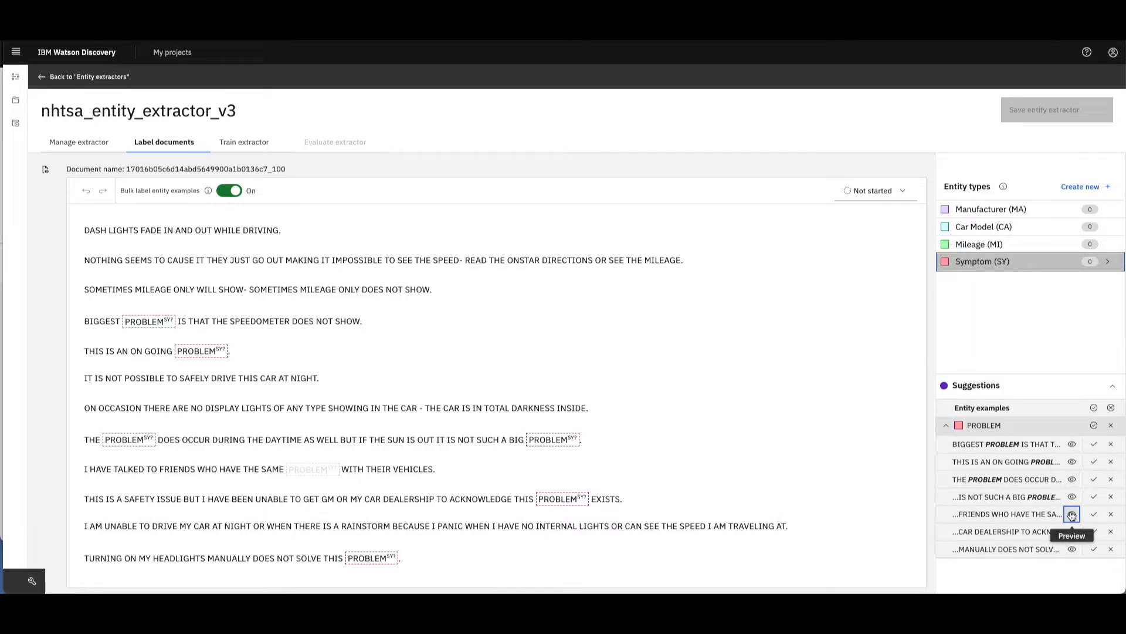
left_click(1072, 549)
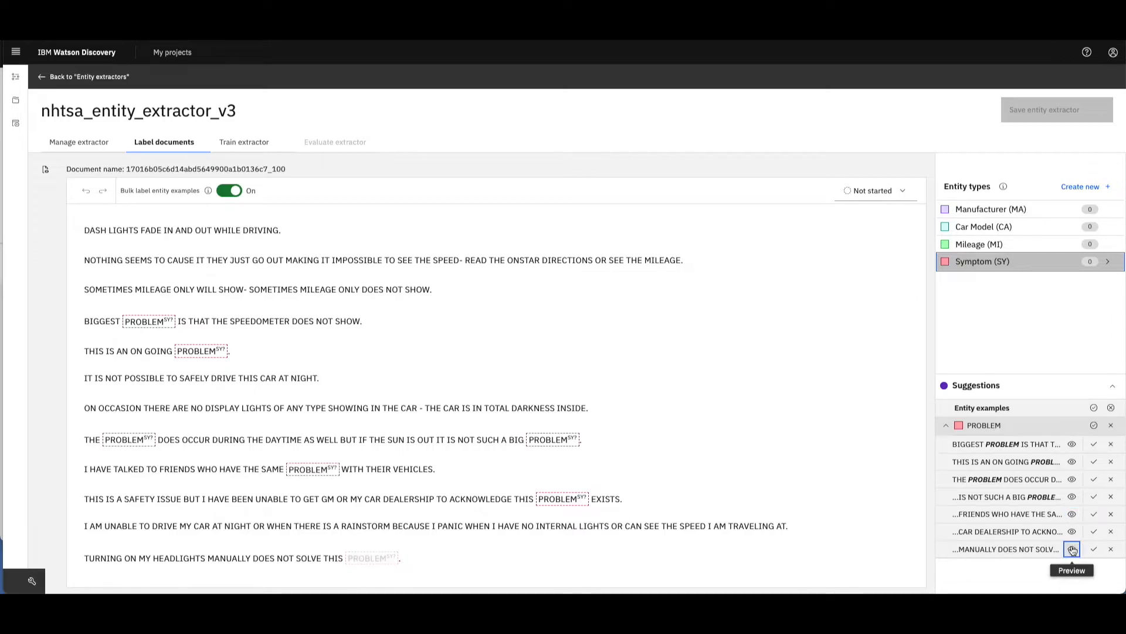
left_click(1094, 407)
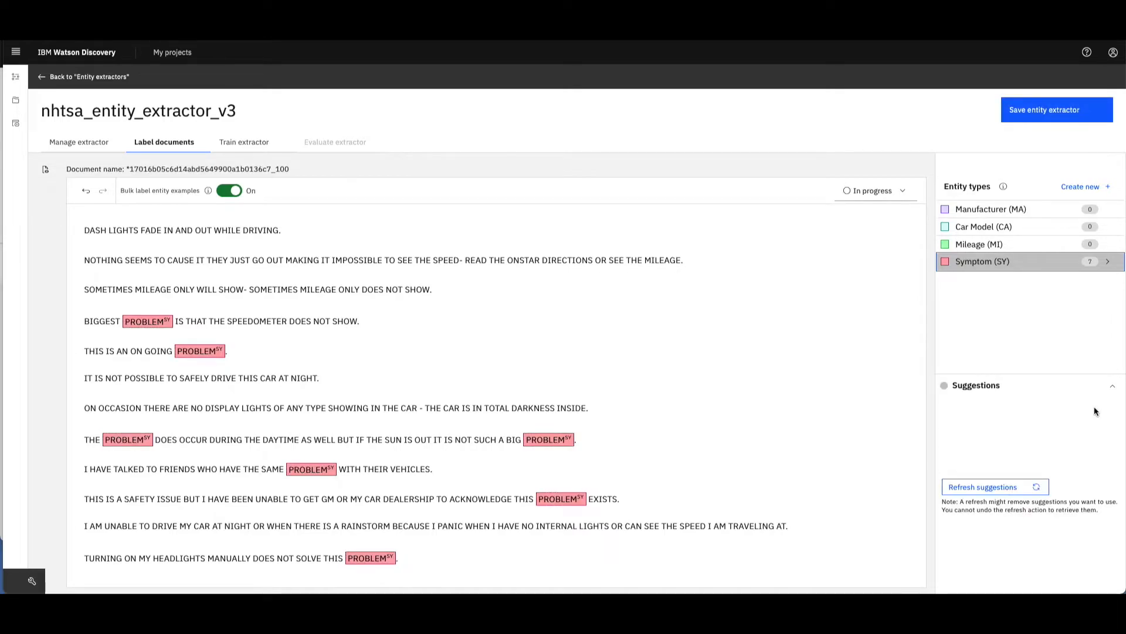
left_click(865, 193)
left_click(865, 231)
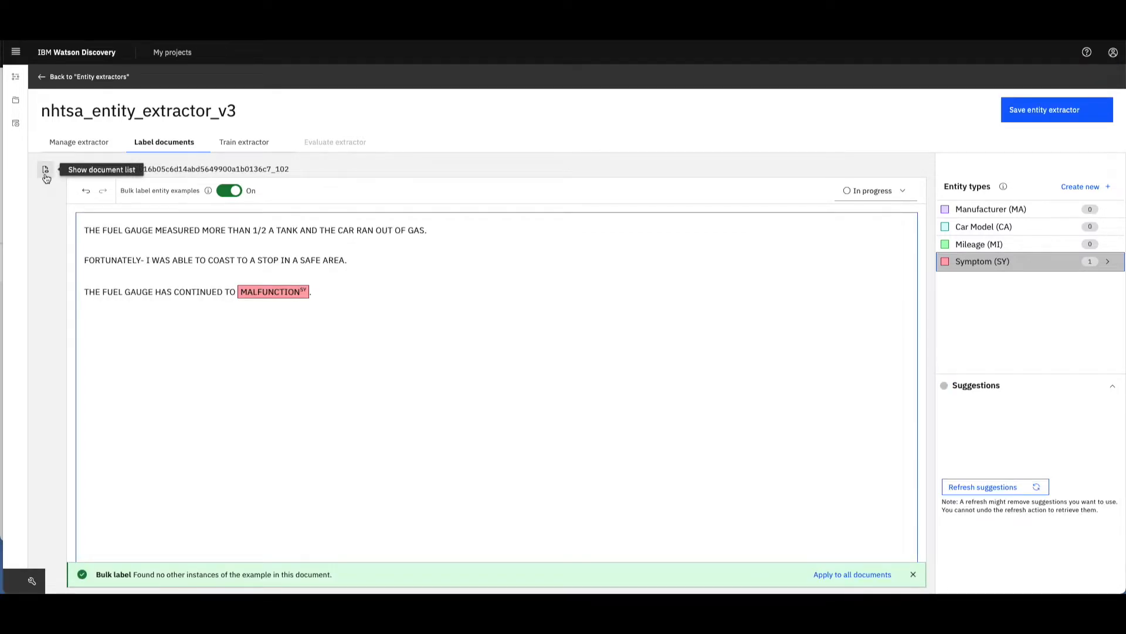
- Show the document list and inspect the option for adding more documents, closing it without adding any
left_click(45, 176)
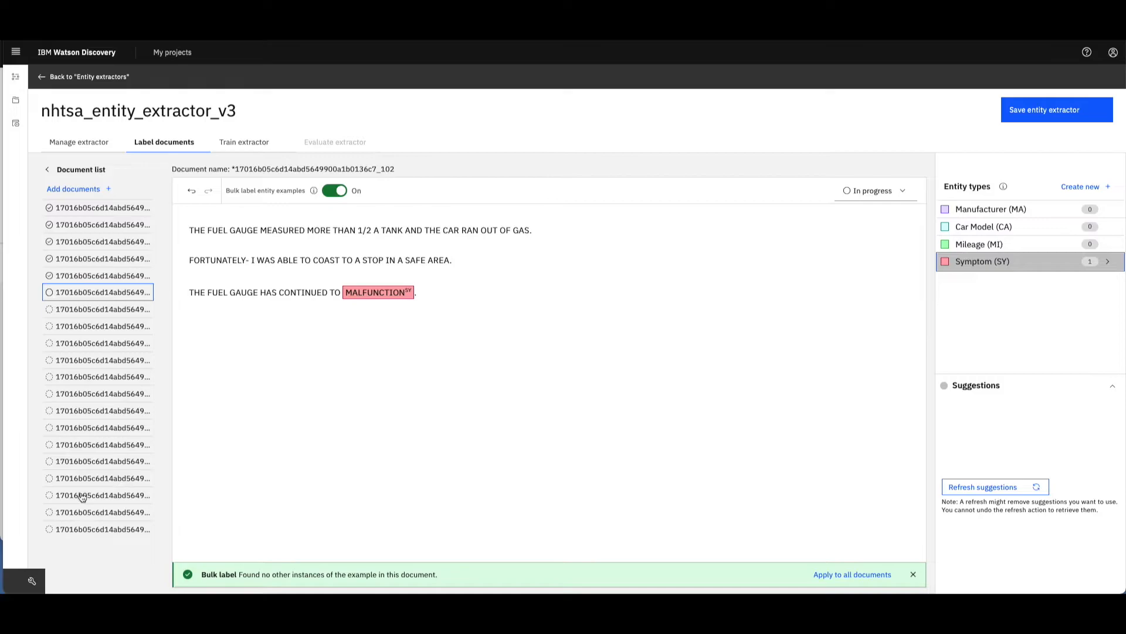
left_click(75, 189)
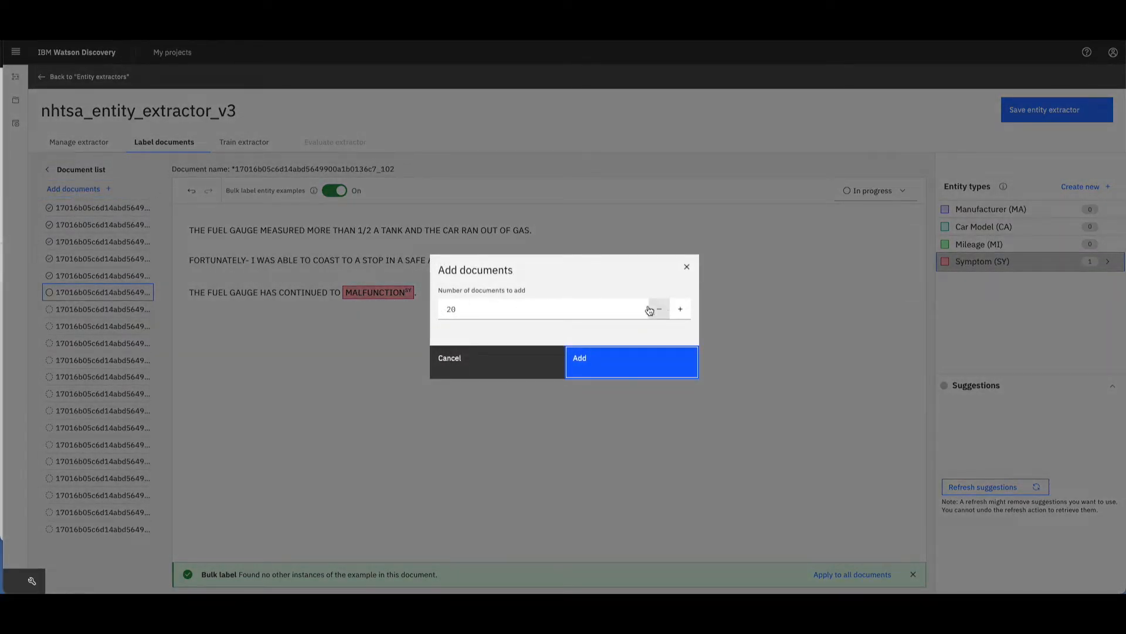
left_click(687, 267)
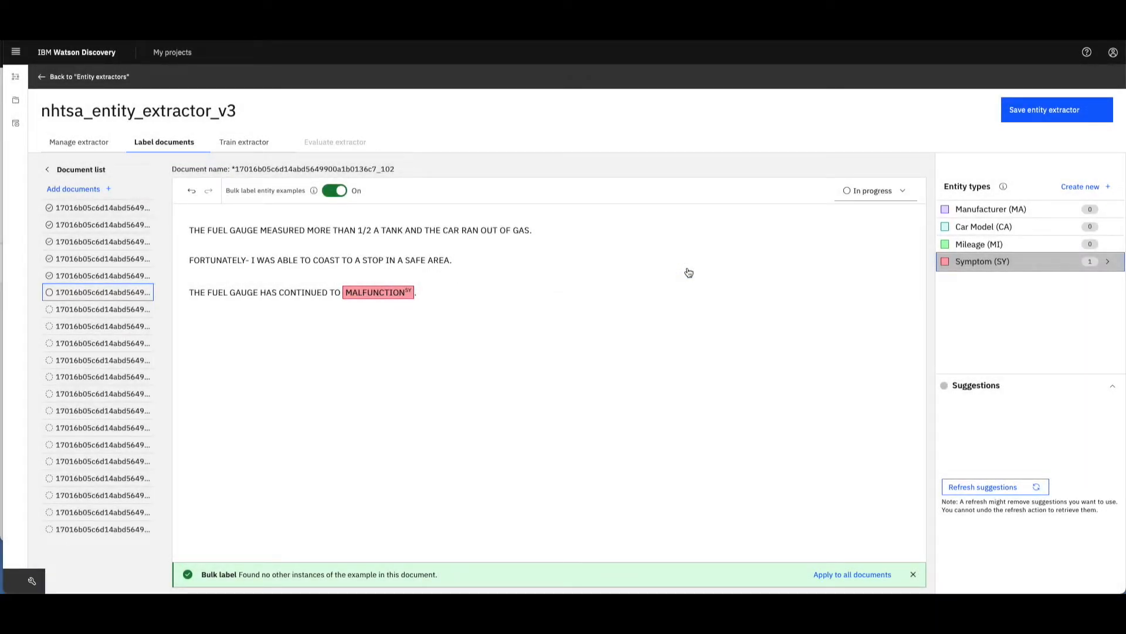
- Mark the fuel gauge document as Complete and start training the extractor
left_click(882, 192)
left_click(883, 230)
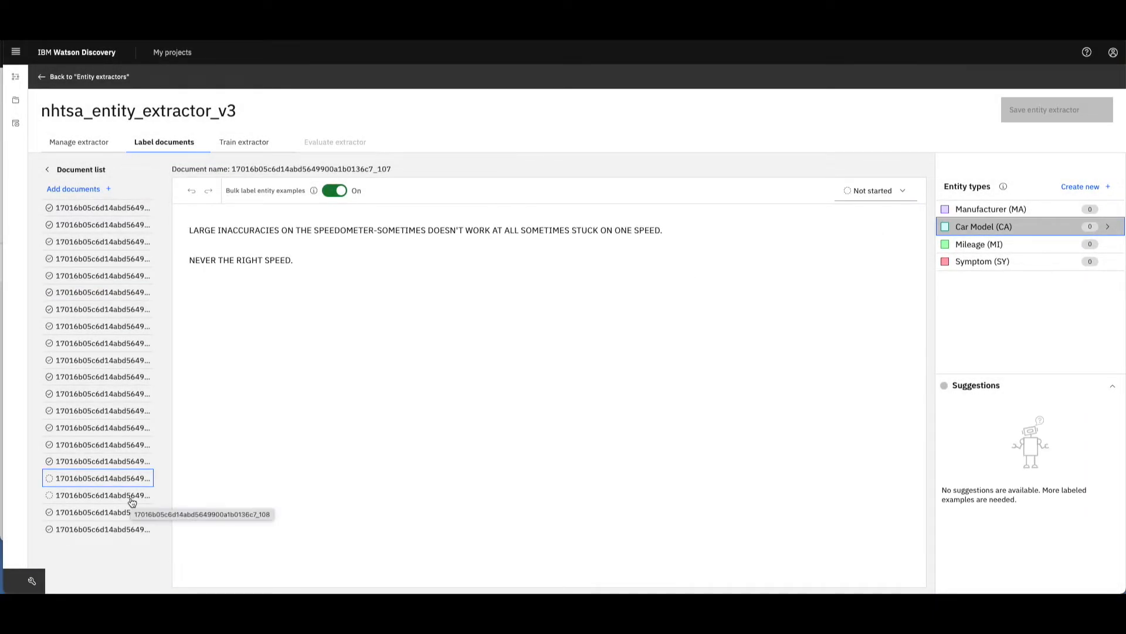
left_click(246, 142)
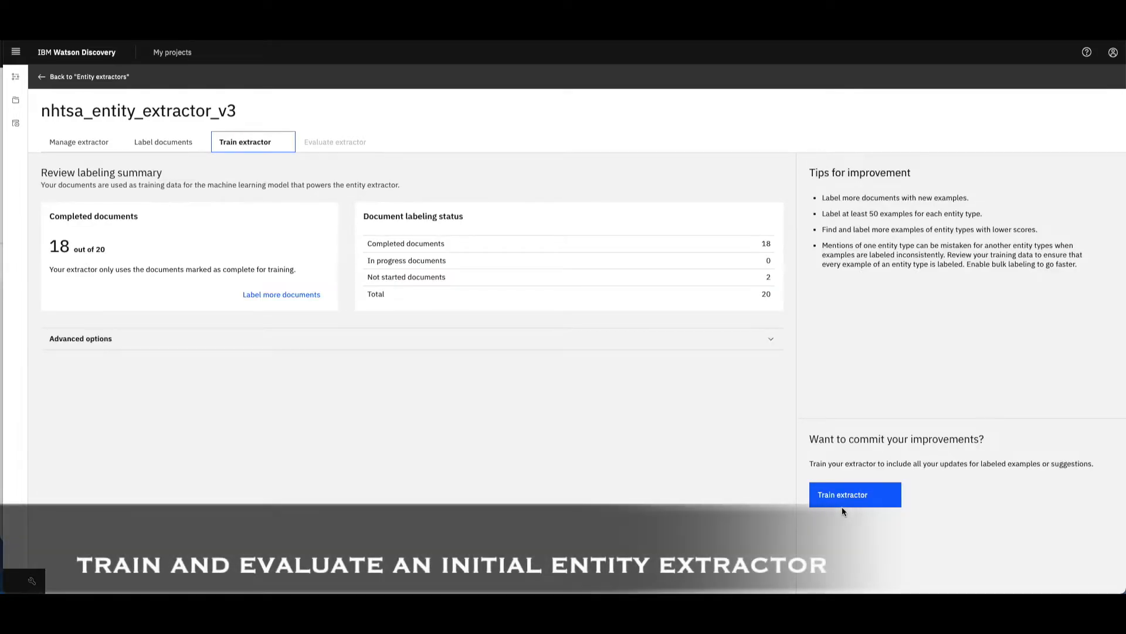
left_click(843, 504)
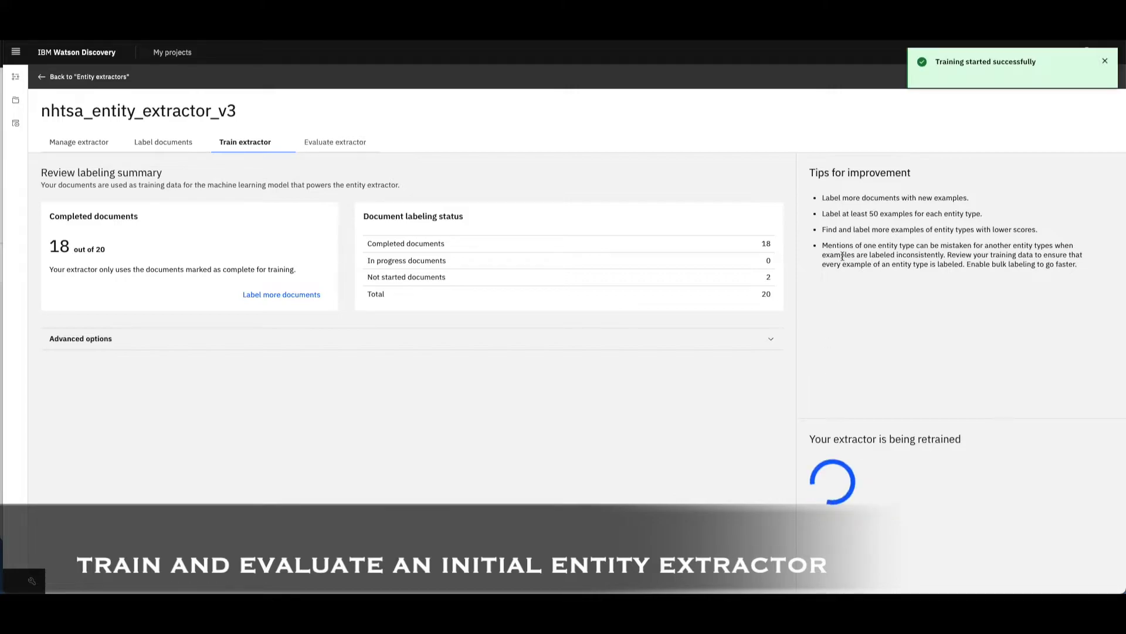
- Examine the advanced training options, the evaluation results per entity type as a table, and the extractor's entity type overview
left_click(779, 343)
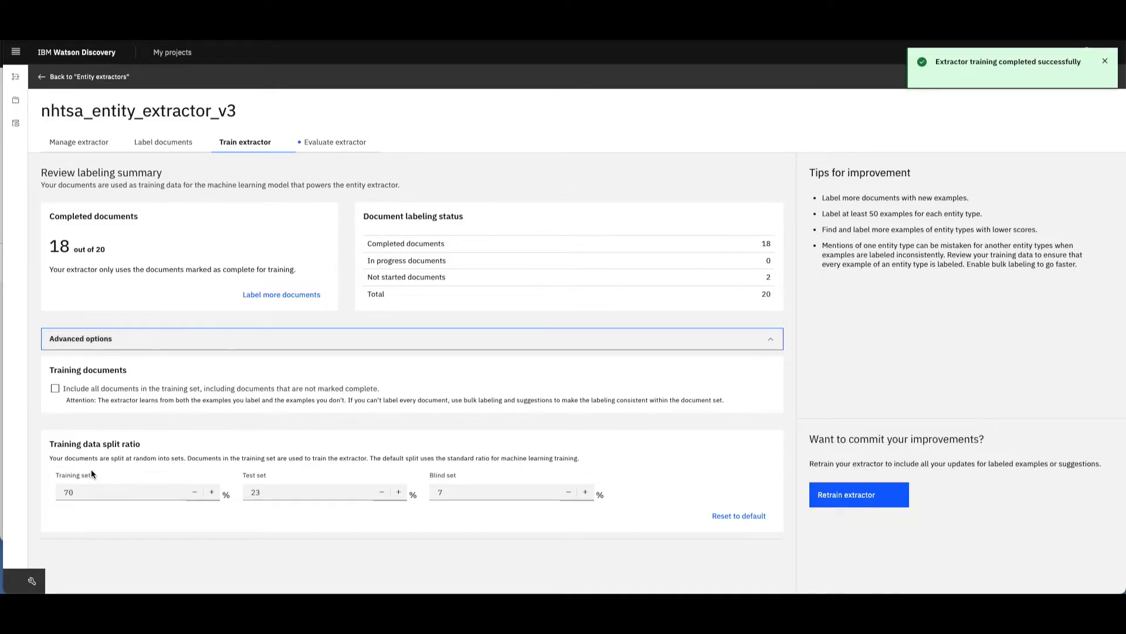
left_click(322, 145)
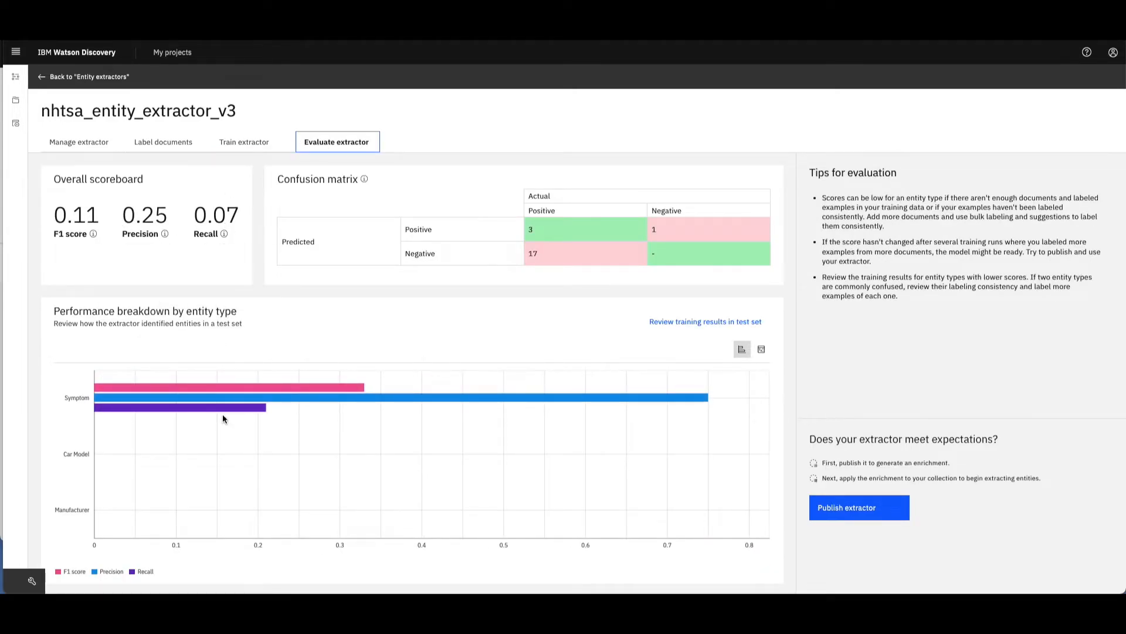
left_click(761, 349)
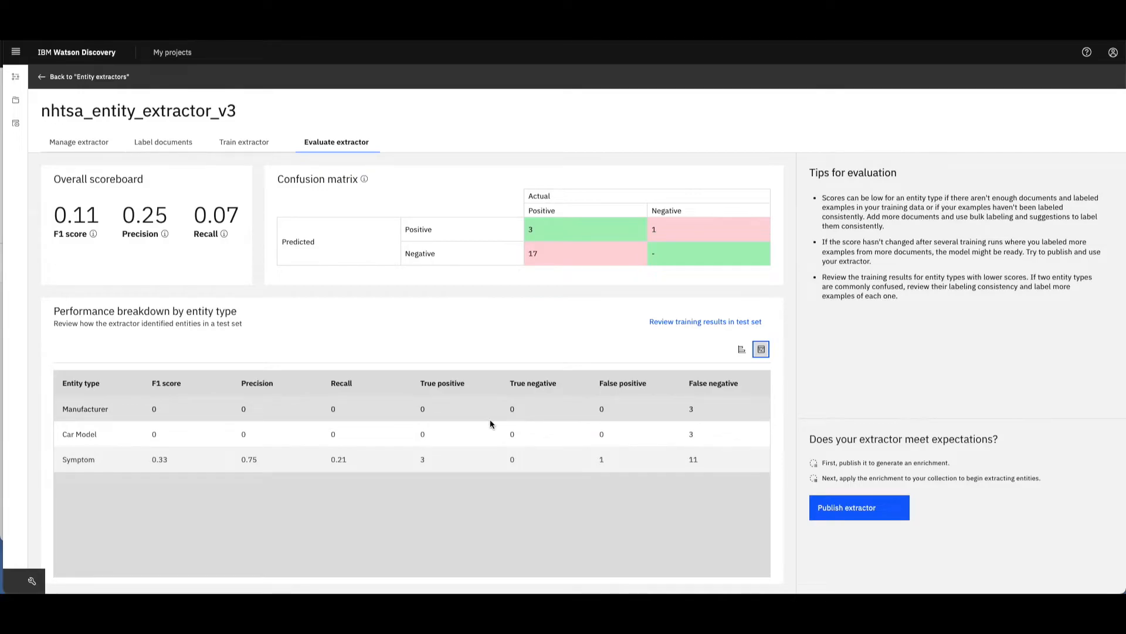
left_click(88, 144)
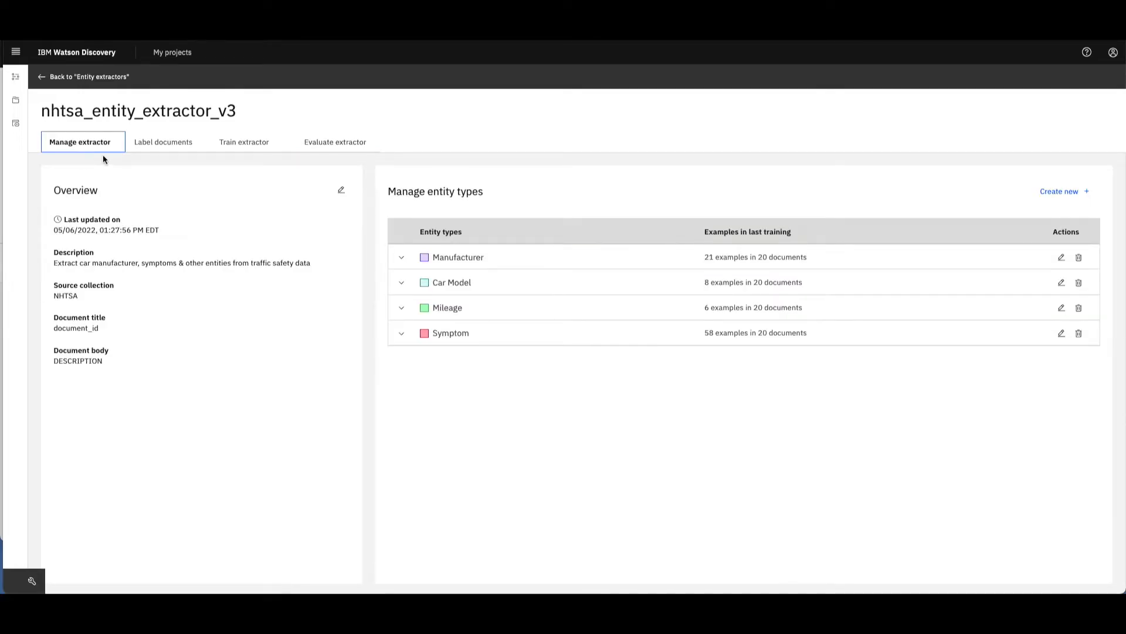
- Choose how many documents to add and add them to the extractor's document list for labeling
left_click(165, 150)
left_click(46, 169)
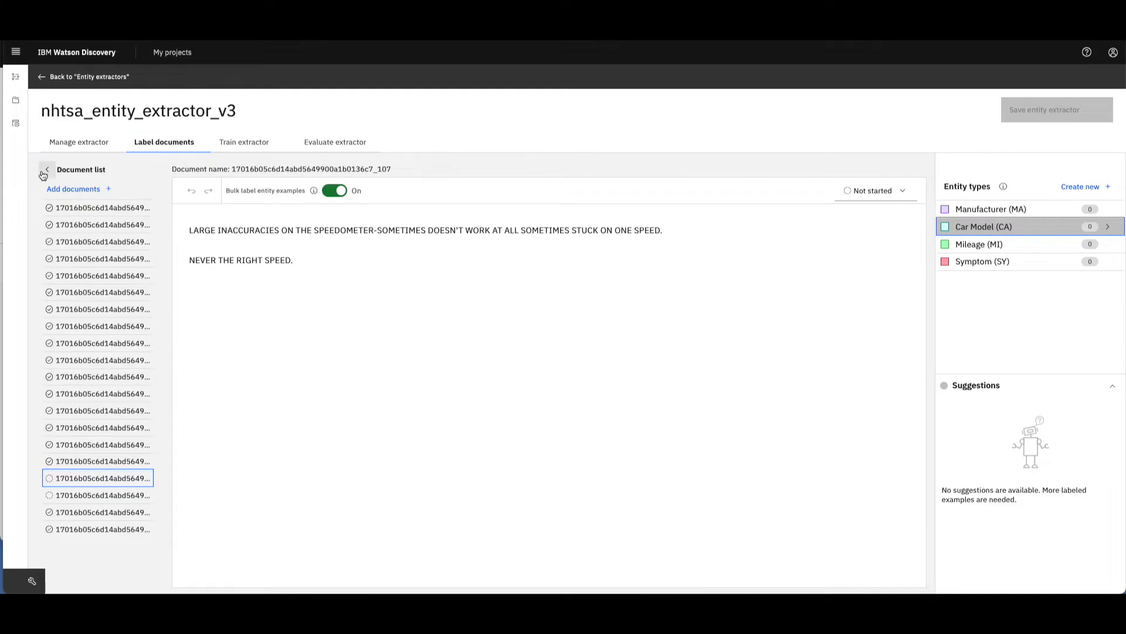
left_click(82, 190)
left_click(680, 310)
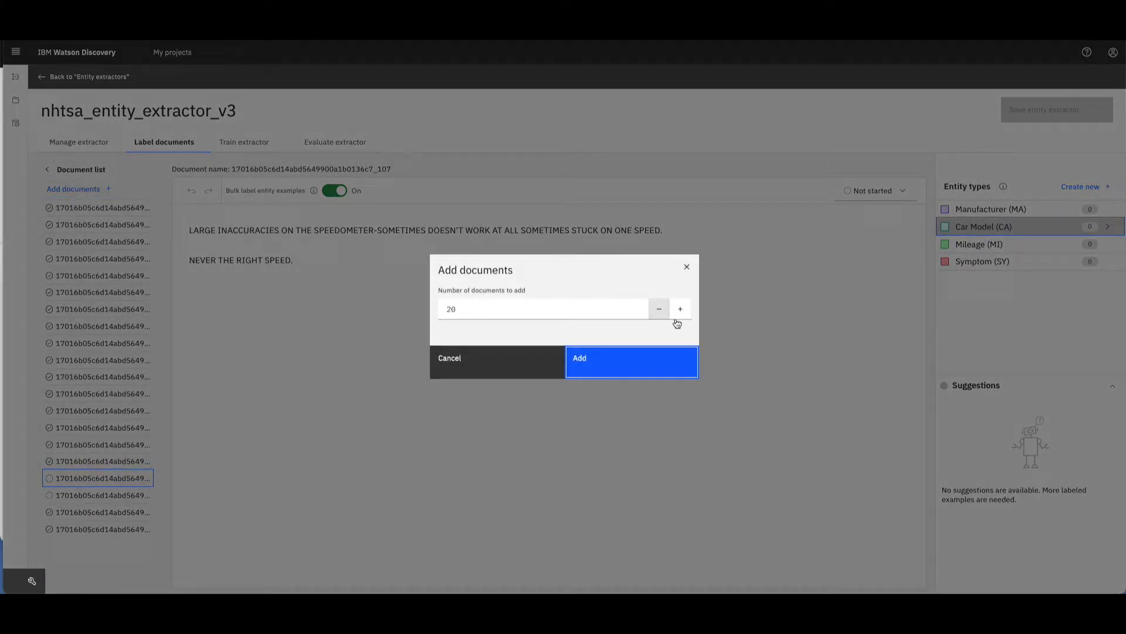
left_click(686, 315)
left_click(686, 315)
left_click(686, 315)
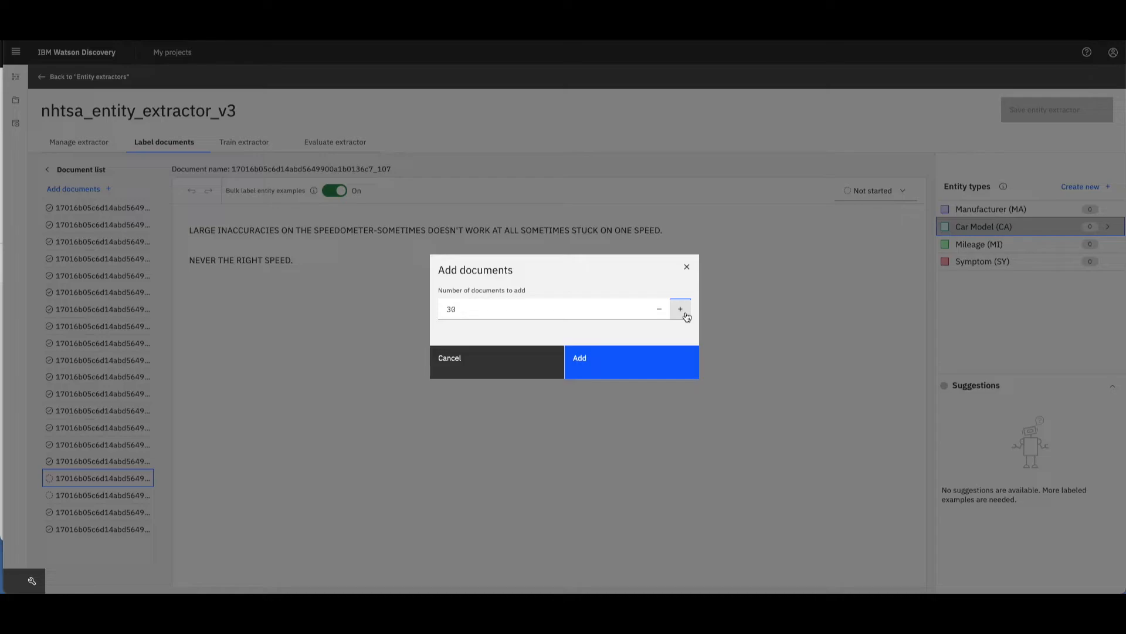
left_click(658, 312)
left_click(623, 363)
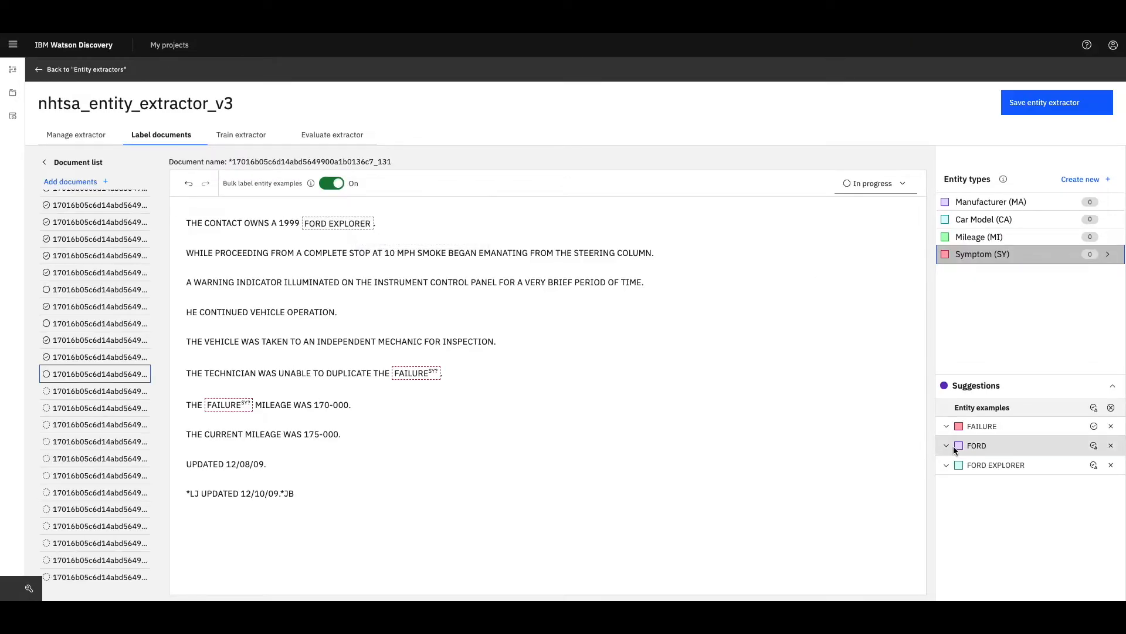
- Resolve the overlapping FORD EXPLORER suggestion by accepting FORD as Manufacturer, and label EXPLORER as Car Model
left_click(946, 444)
left_click(338, 223)
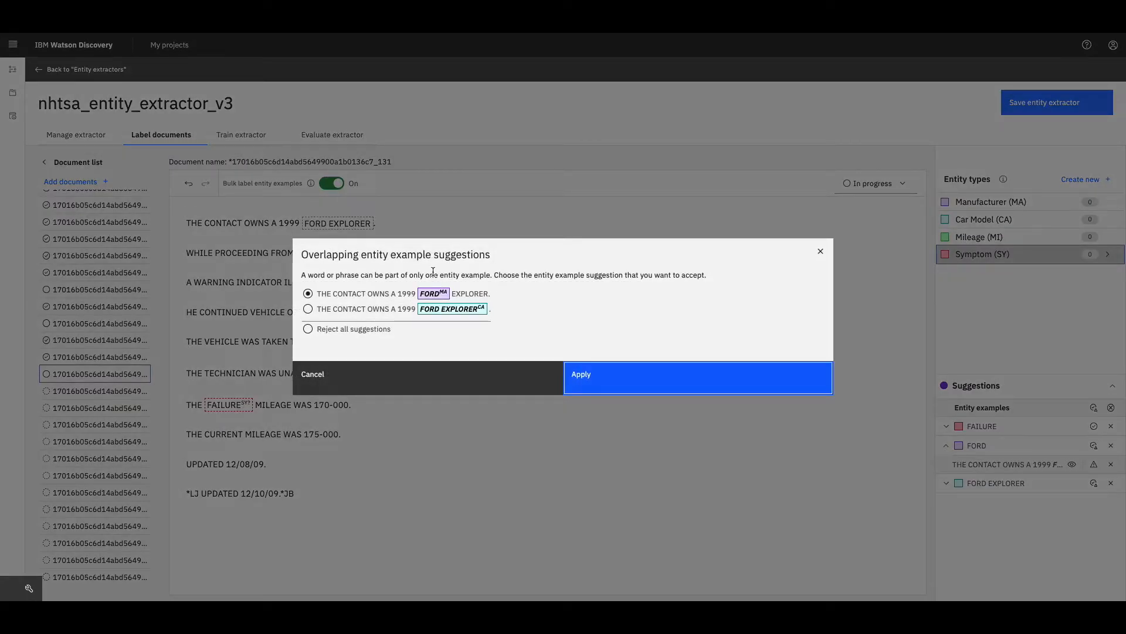
left_click(621, 384)
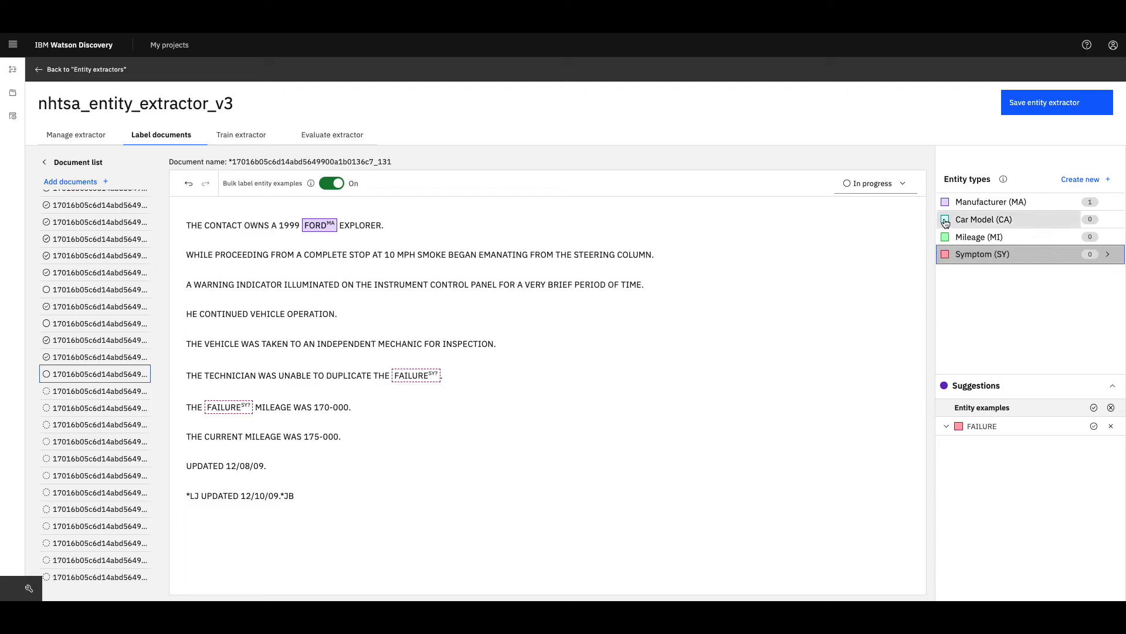
- Accept both suggested FAILURE examples as Symptom in the 1999 Ford Explorer document
left_click(412, 377)
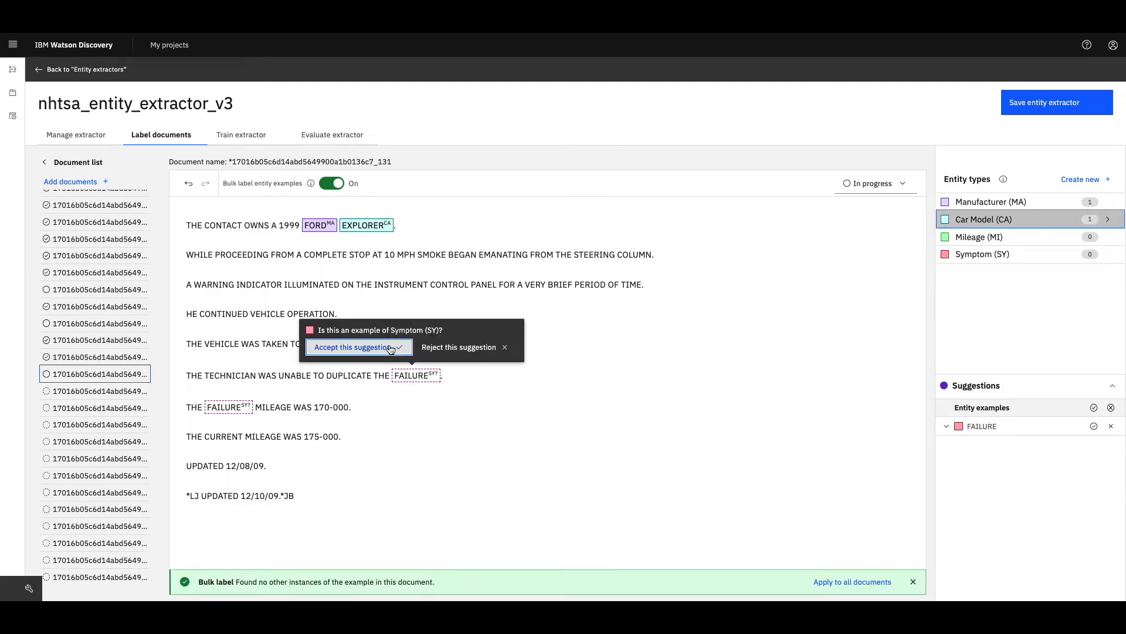
left_click(395, 348)
left_click(947, 427)
left_click(1072, 445)
left_click(1094, 445)
- Label 170-000 and 175-000 as Mileage and mark the Ford Explorer document as Complete
left_click(986, 239)
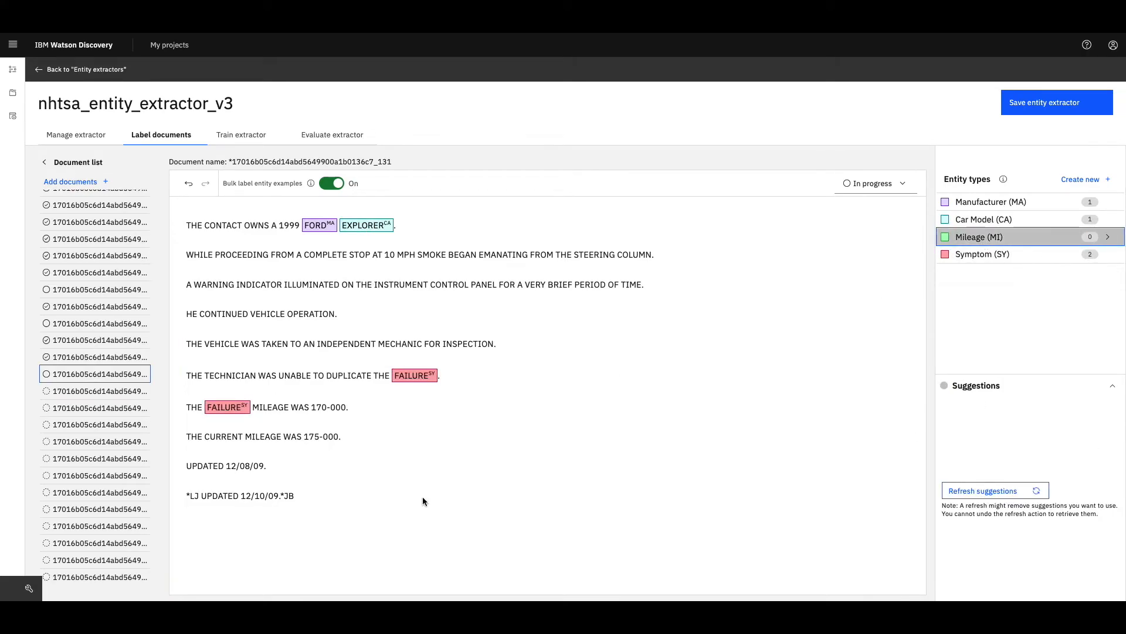
left_click_drag(311, 408, 337, 437)
left_click(901, 184)
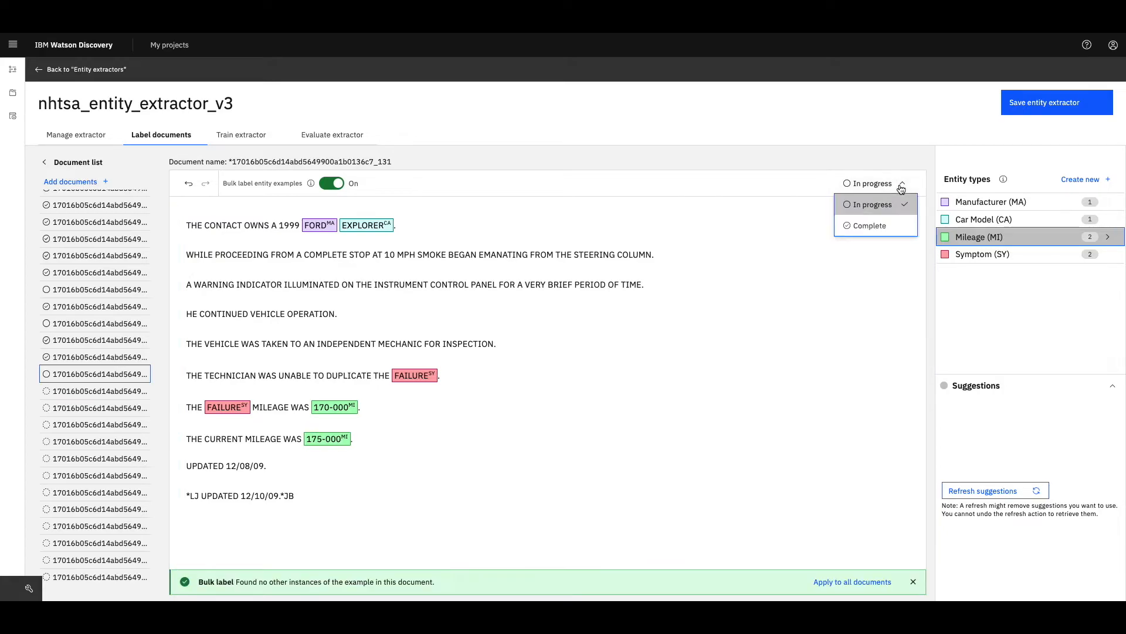
left_click(874, 226)
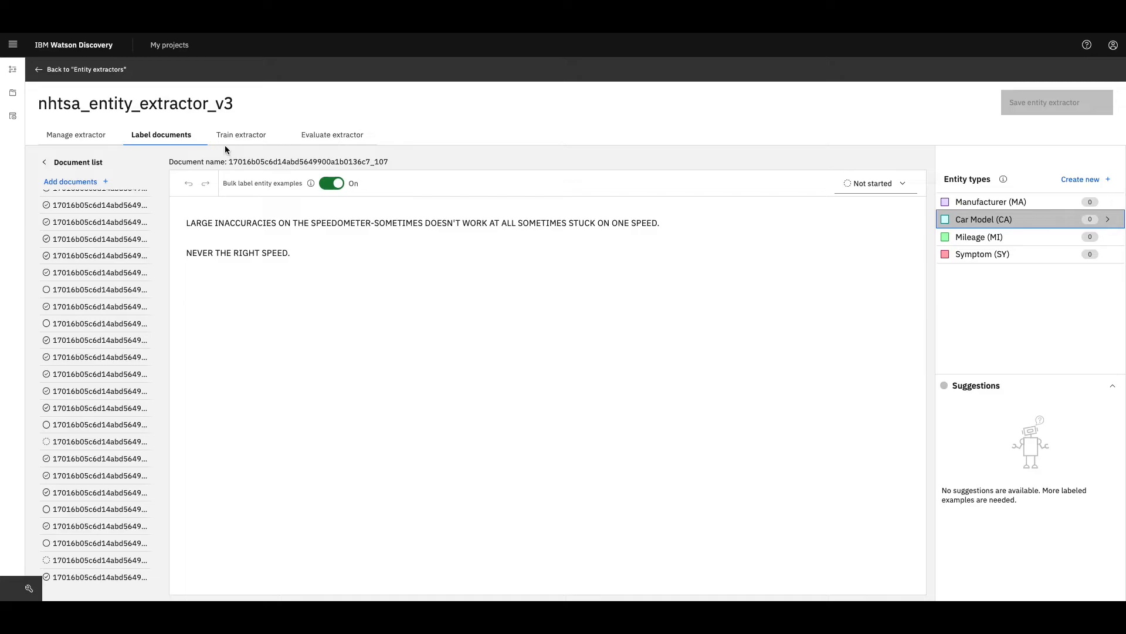
- Review the labeling summary and advanced training options, and retrain the extractor with the default split ratio
left_click(242, 135)
left_click(435, 334)
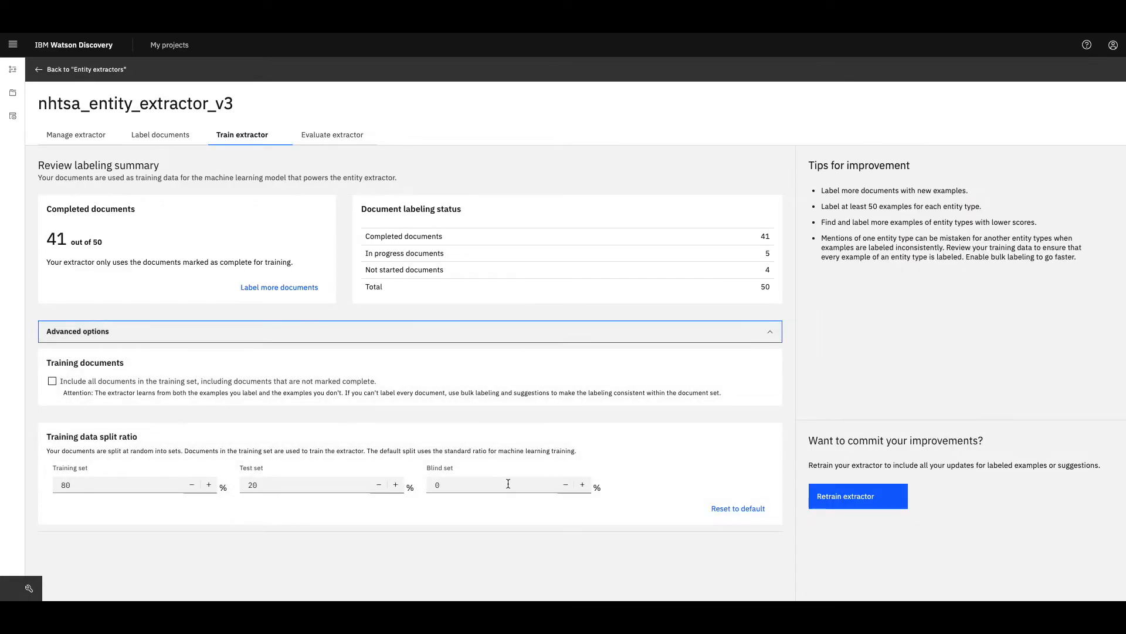
left_click(835, 505)
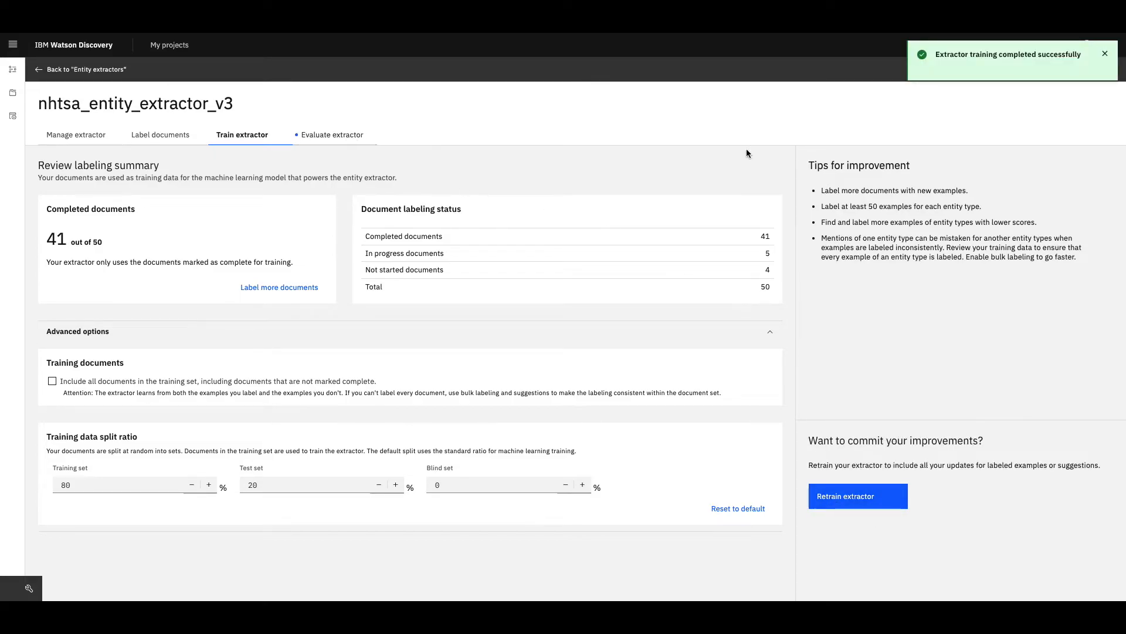
- Examine the retrained extractor's score history as chart and table, and its performance breakdown by entity type in table view
left_click(352, 135)
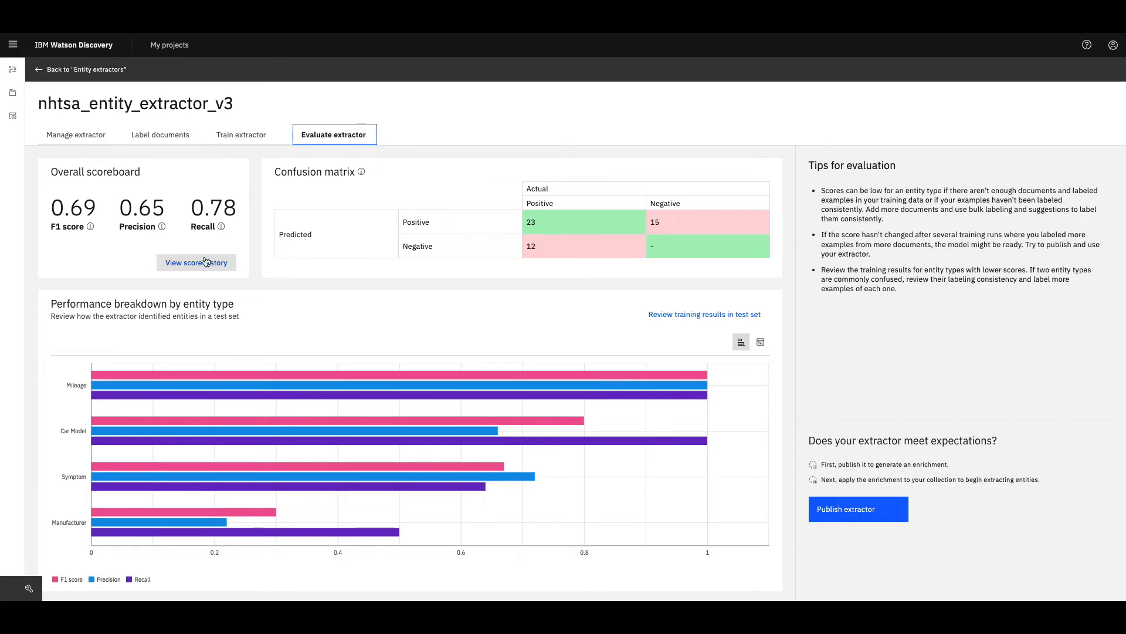
left_click(216, 264)
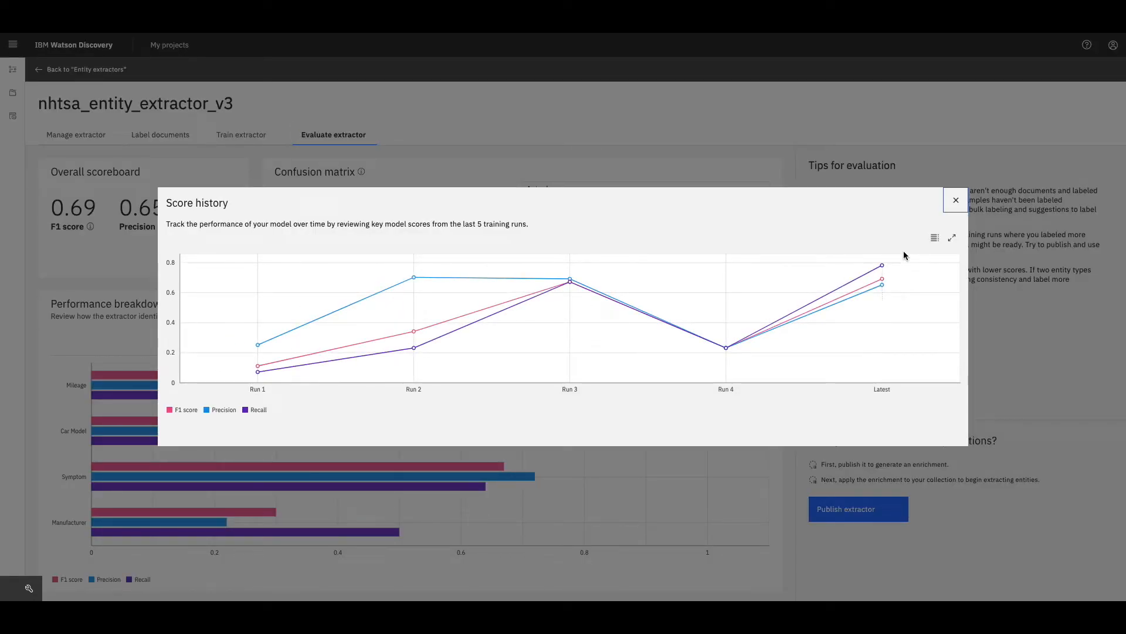
left_click(935, 239)
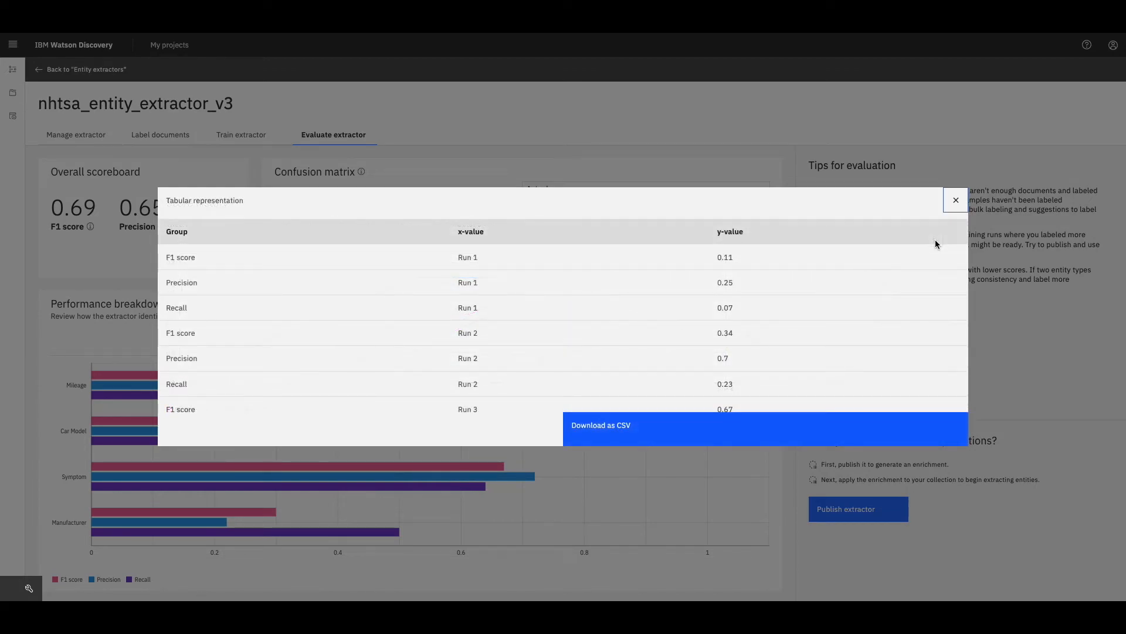
scroll(872, 338, "down", 3)
scroll(870, 335, "down", 3)
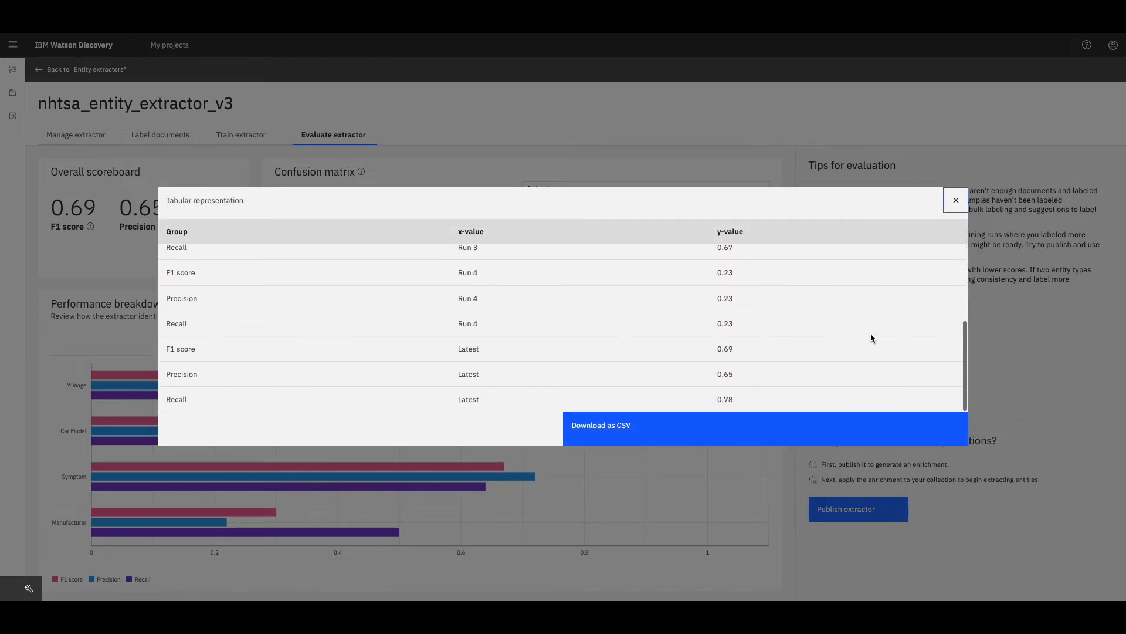
left_click(956, 200)
left_click(956, 198)
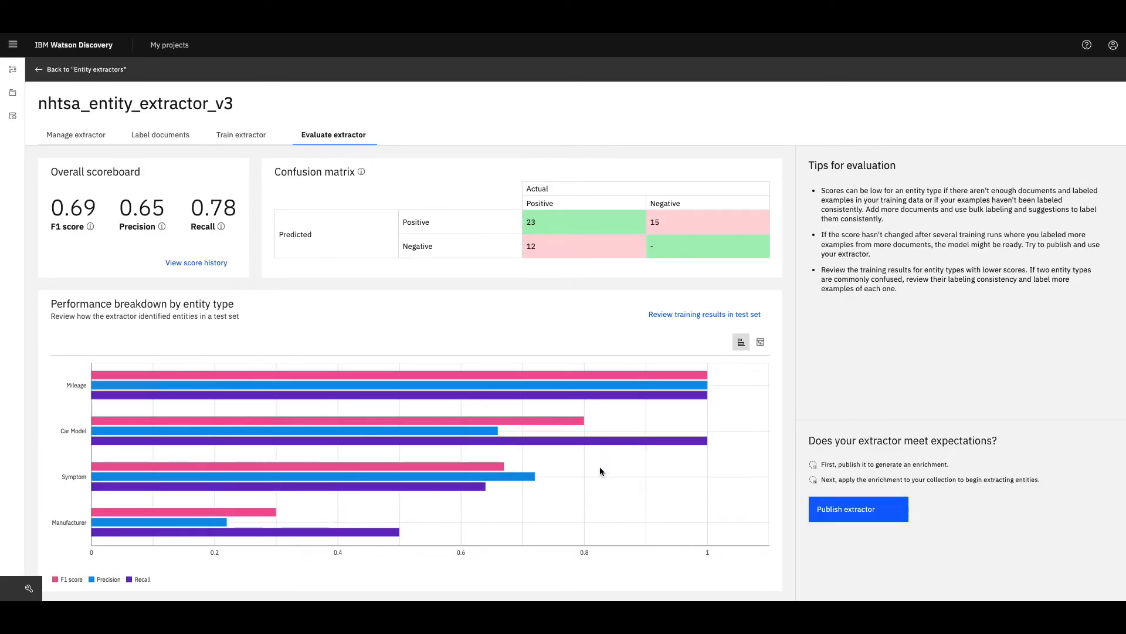
left_click(760, 343)
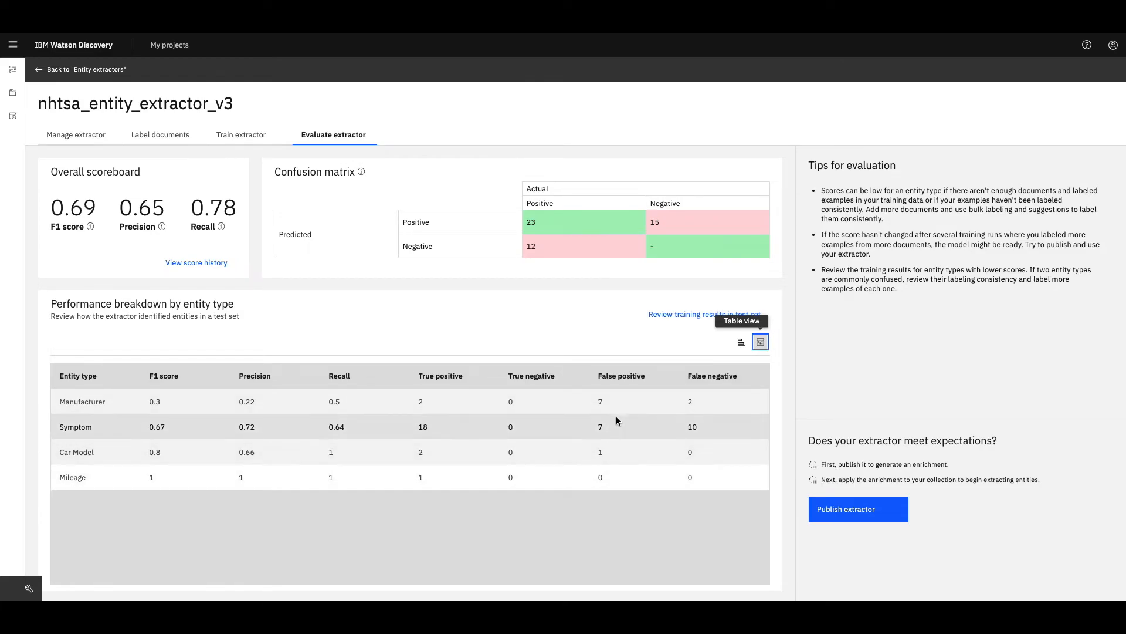
left_click(741, 342)
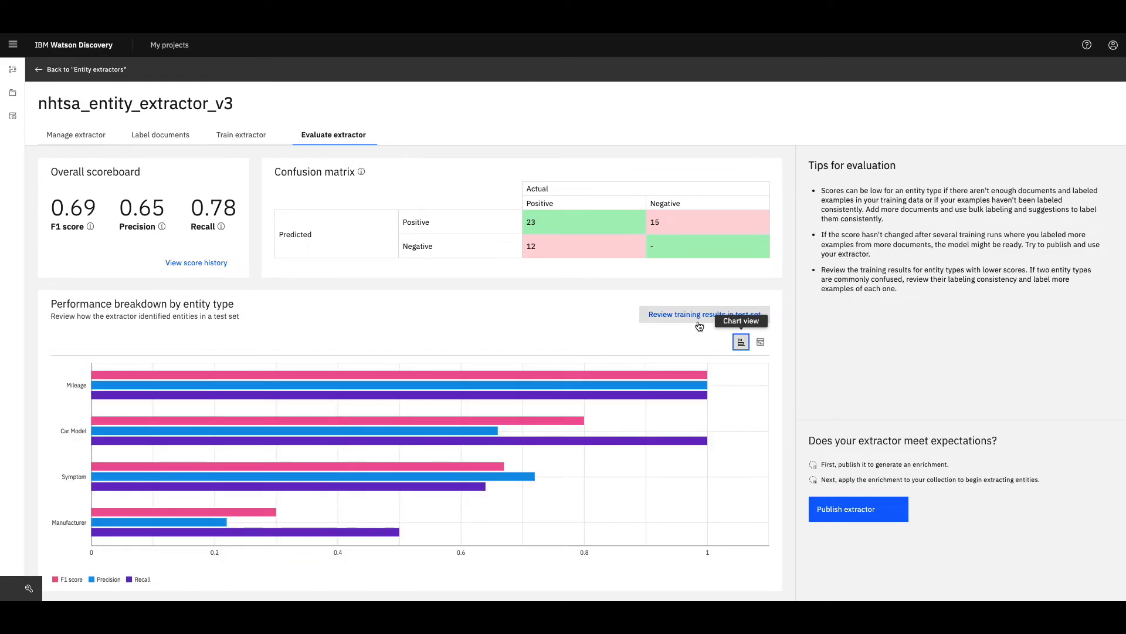
- Compare the predicted labels with the ground truth in the first two test set documents
left_click(699, 315)
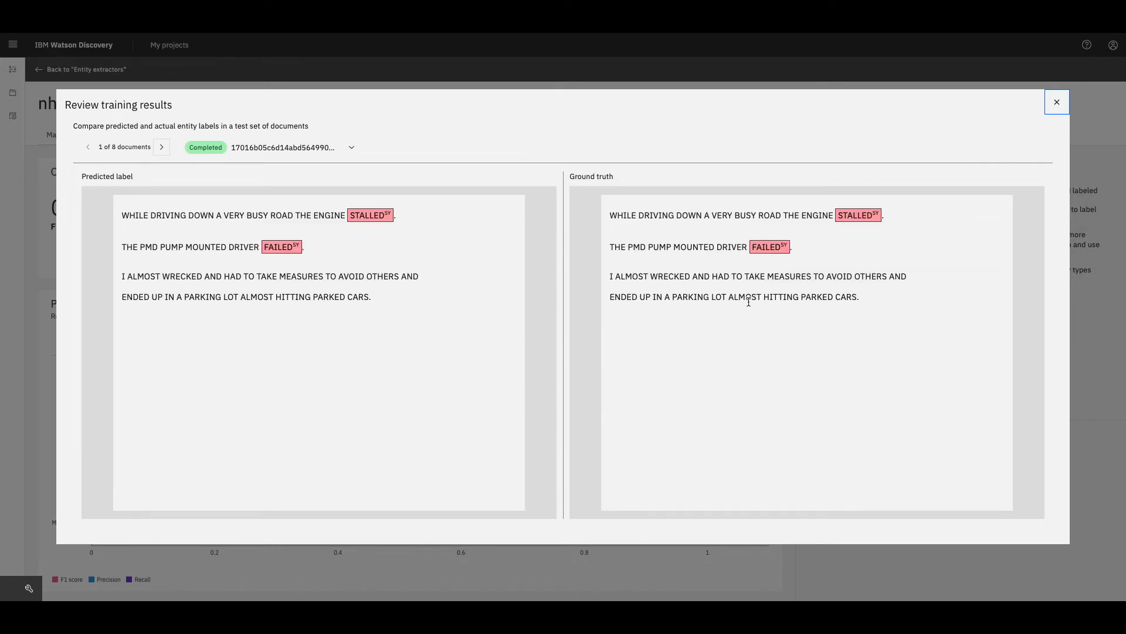
left_click(161, 147)
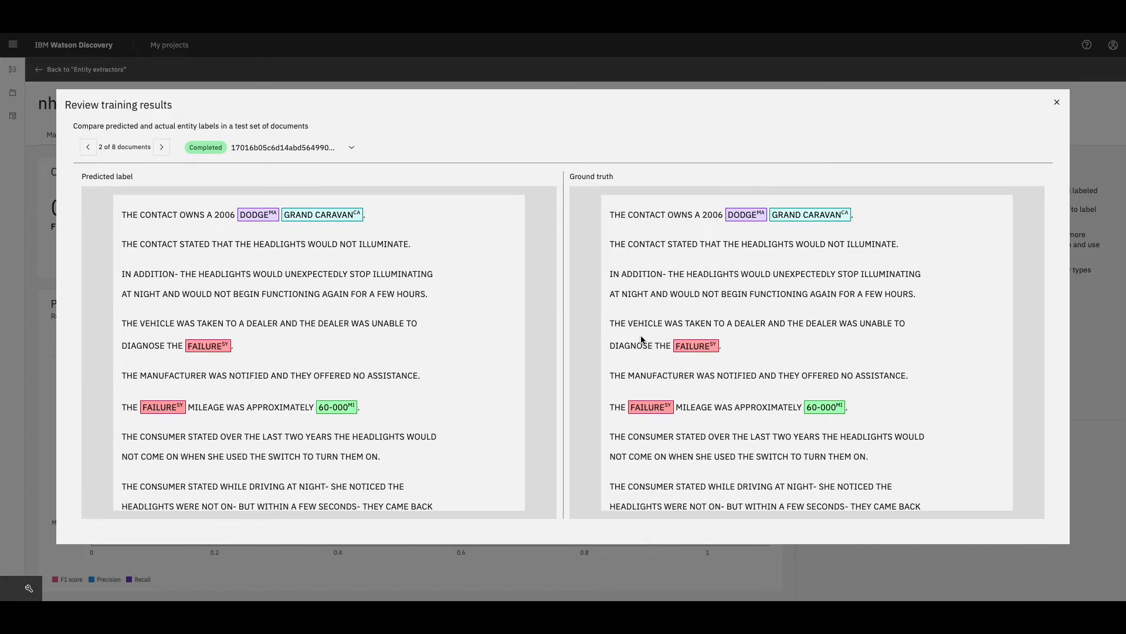
scroll(641, 339, "down", 1)
scroll(641, 339, "down", 4)
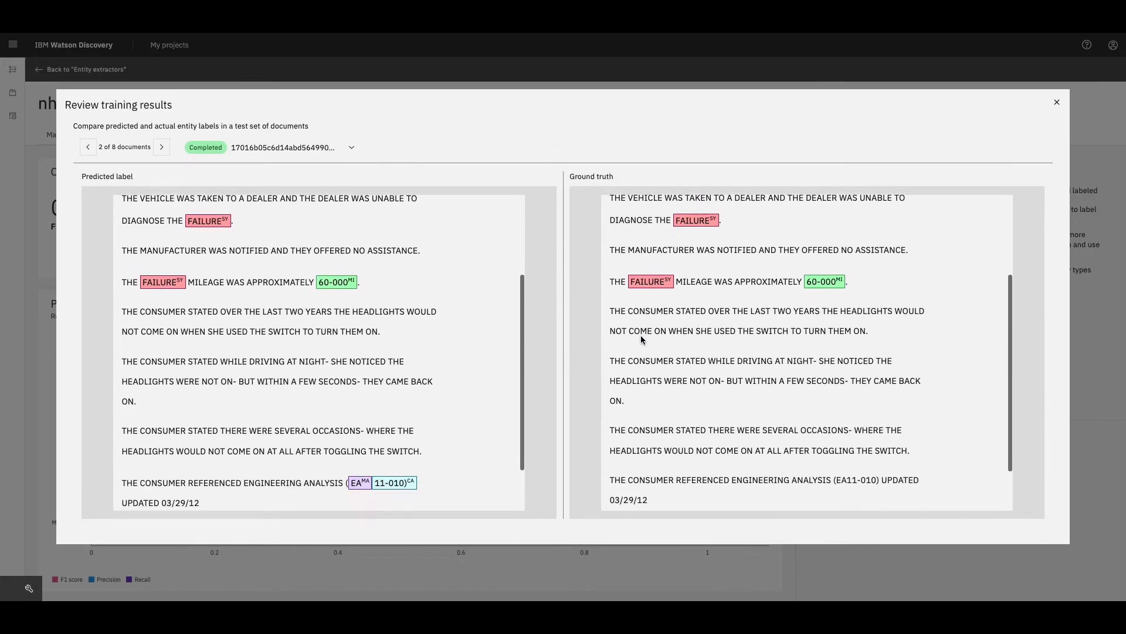
scroll(641, 339, "down", 3)
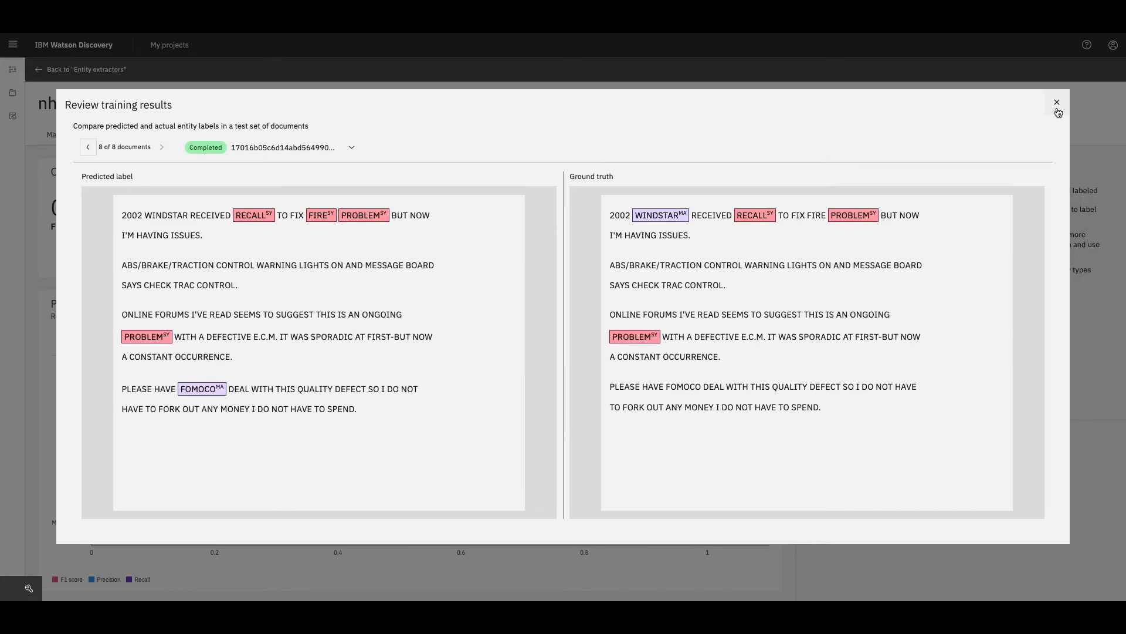
left_click(1057, 106)
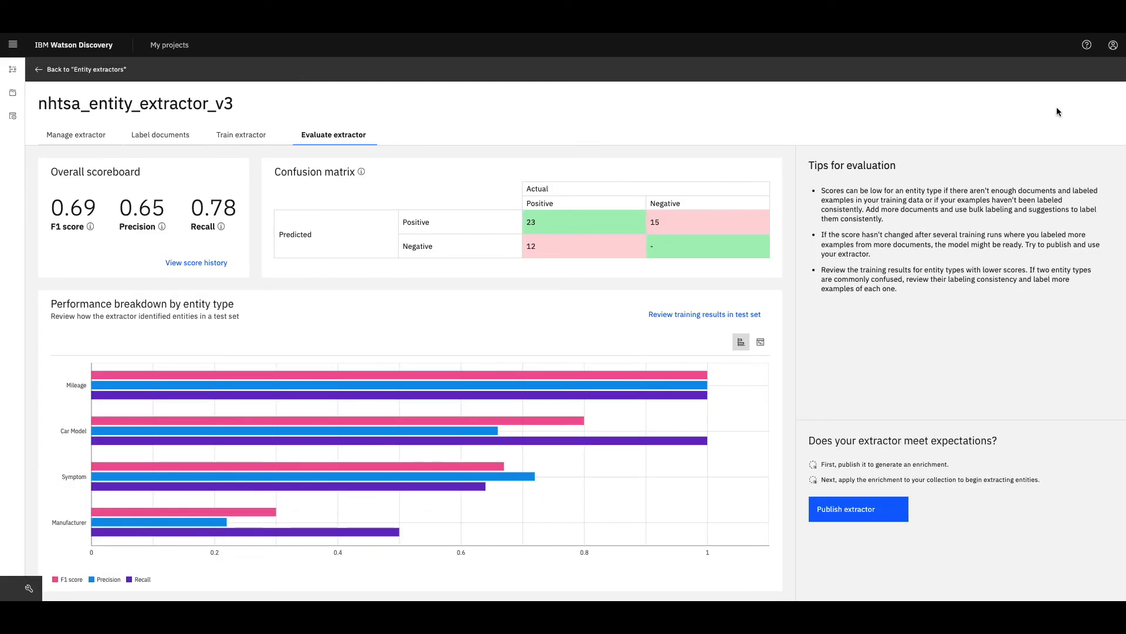
- Publish the extractor as an enrichment and apply it to the collection's data
left_click(877, 511)
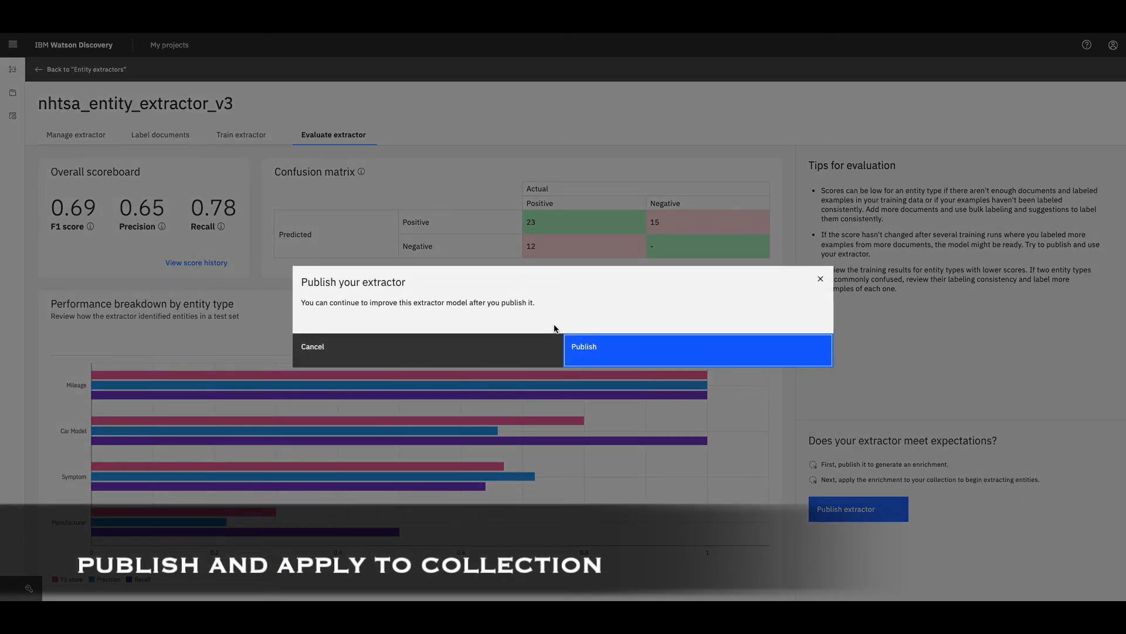
left_click(606, 352)
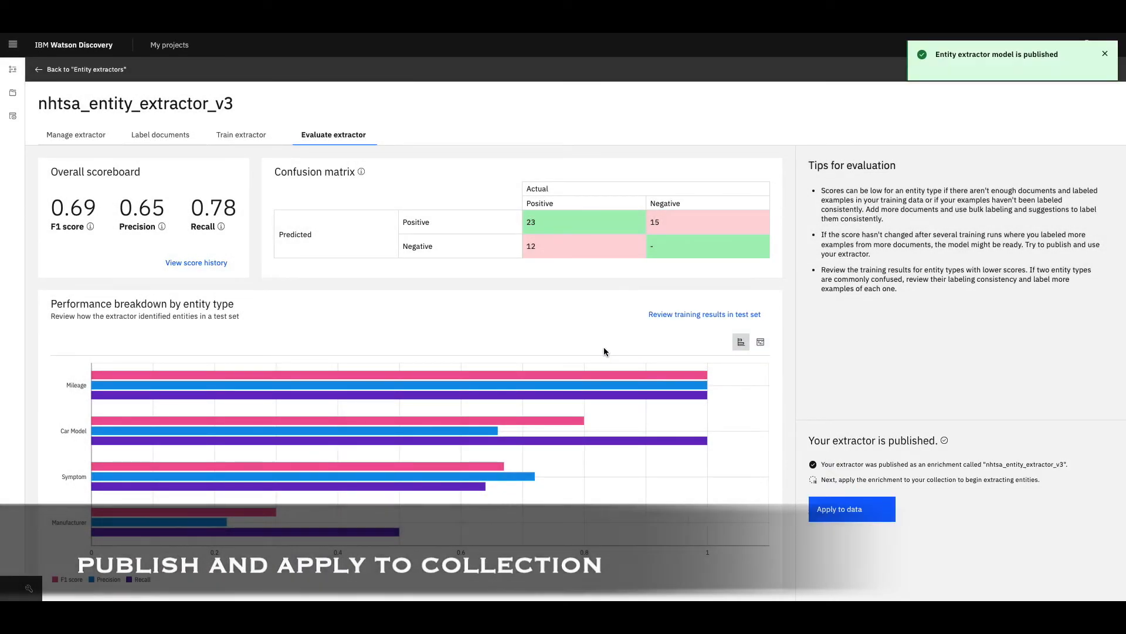
left_click(844, 509)
left_click(646, 266)
scroll(618, 319, "down", 2)
scroll(528, 328, "up", 2)
left_click(508, 334)
left_click(604, 410)
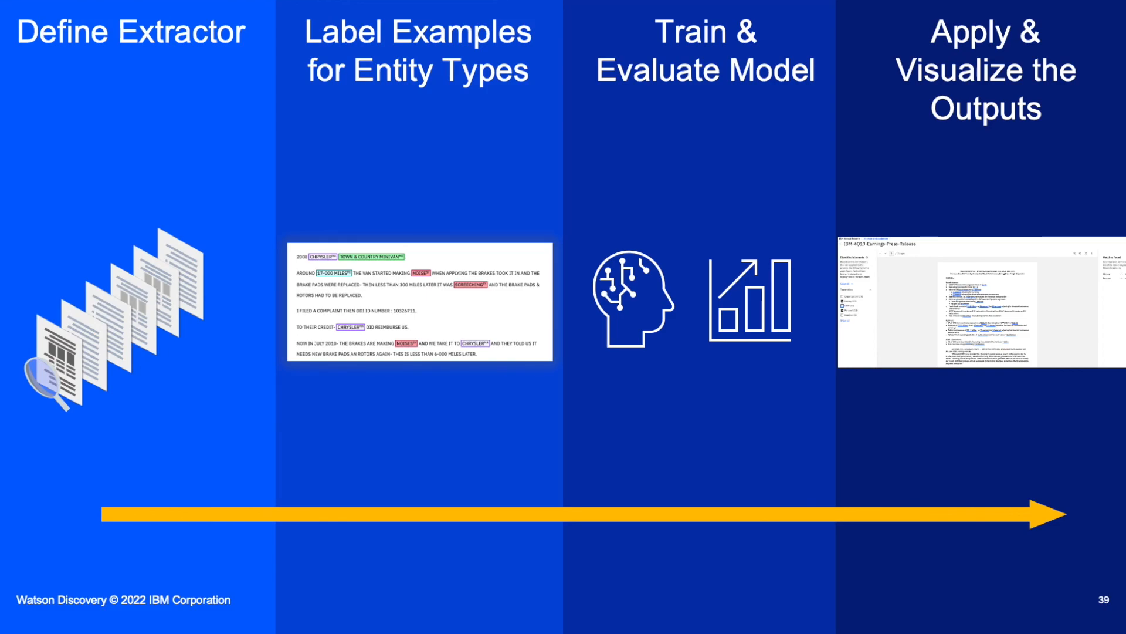
key("Right")
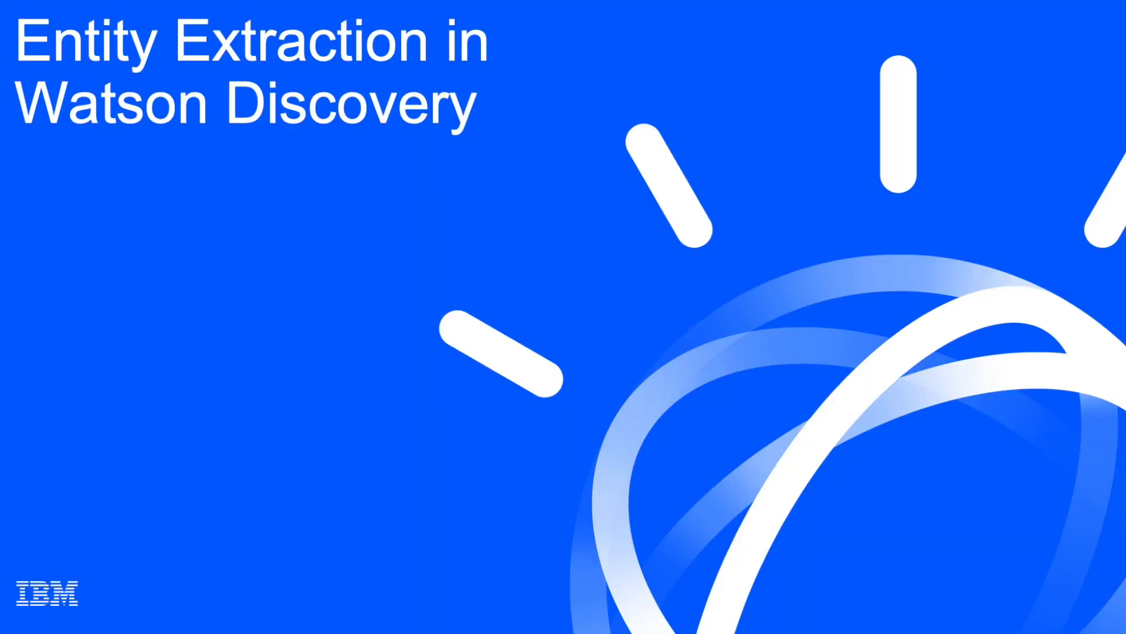